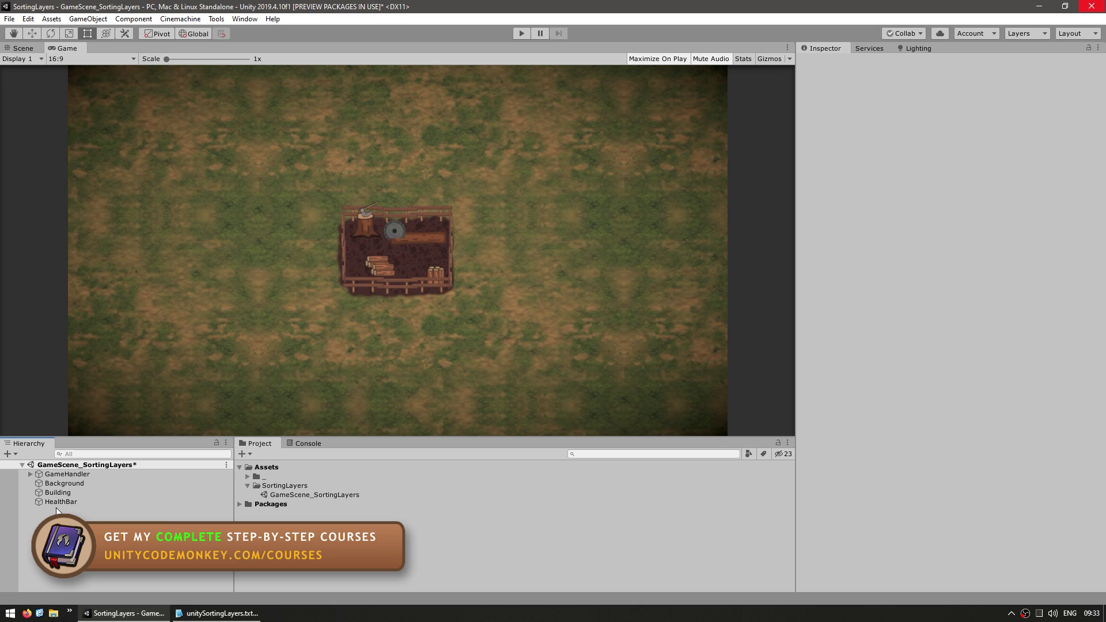
Compare the Background, Building and HealthBar sprite renderers, ending on Building (Default layer, order 0)
{"action": "left_click", "coordinate": [63, 484]}
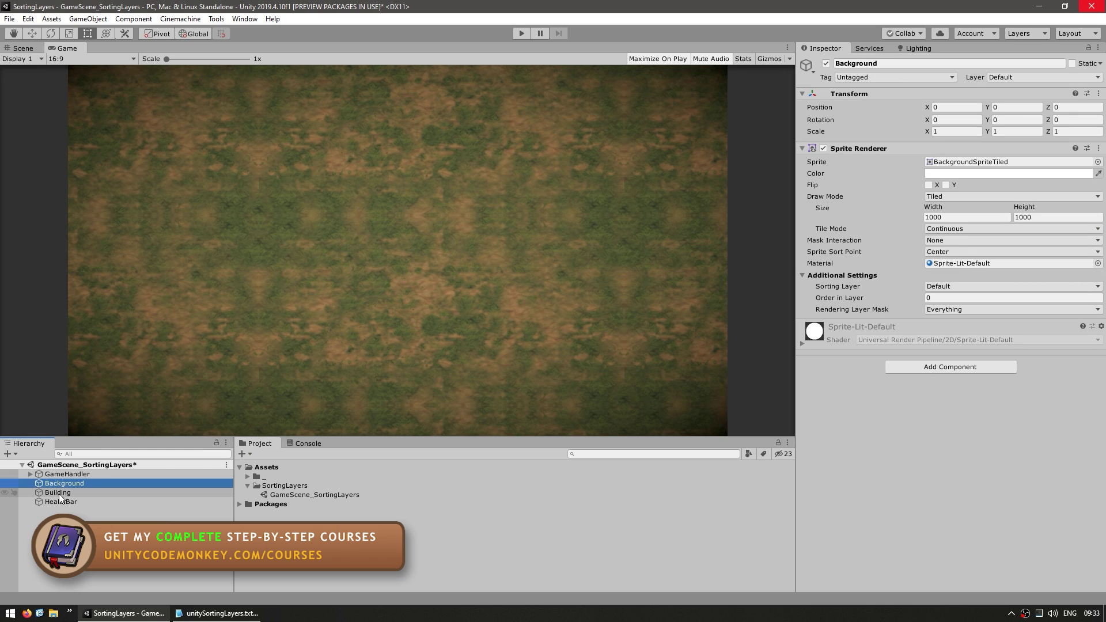
{"action": "left_click", "coordinate": [60, 493]}
{"action": "left_click", "coordinate": [64, 503]}
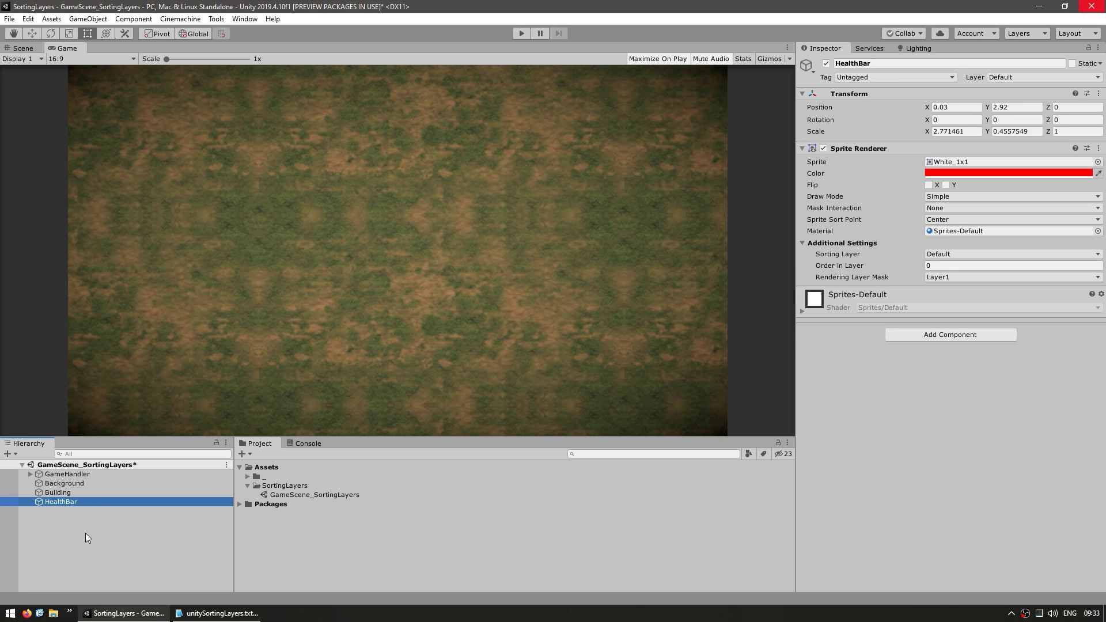
{"action": "key", "text": "Up"}
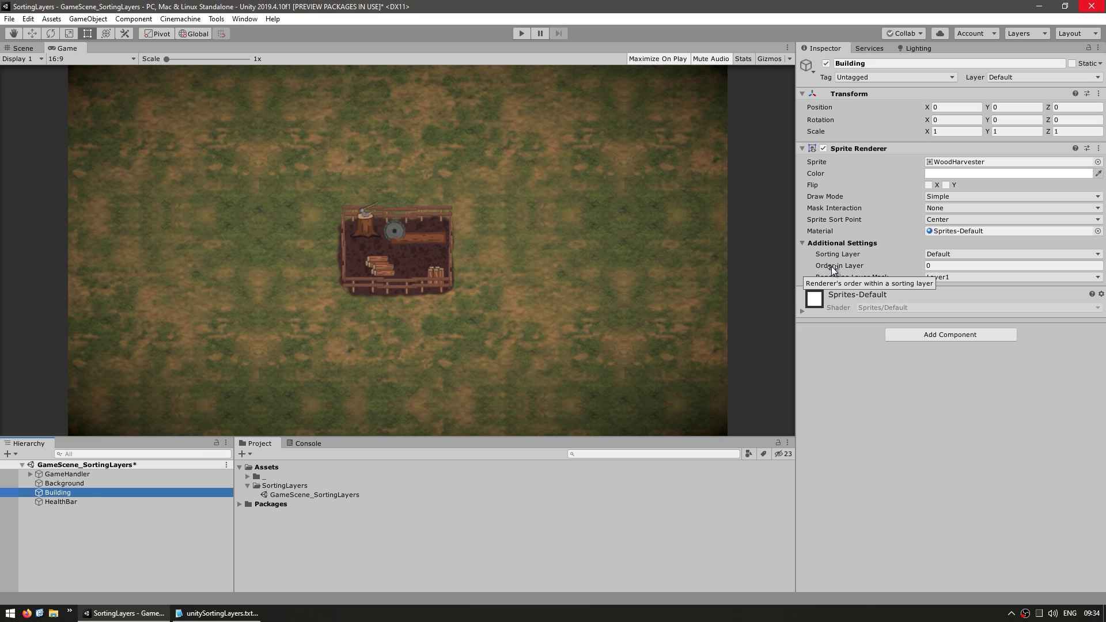
{"action": "left_click", "coordinate": [450, 179]}
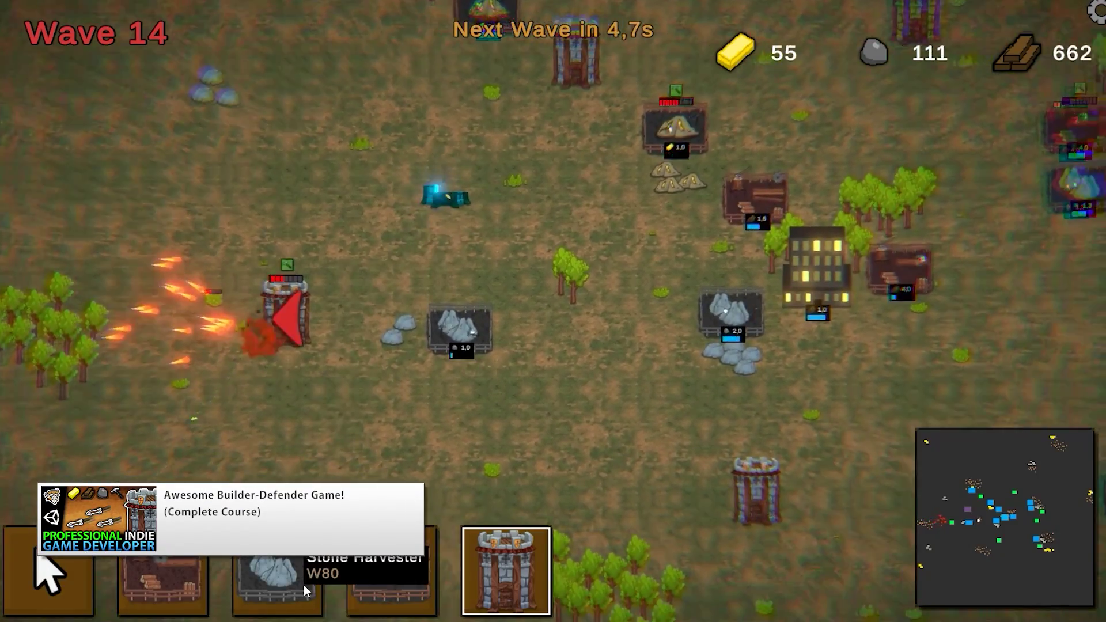
{"action": "key", "text": "w"}
{"action": "key", "text": "a"}
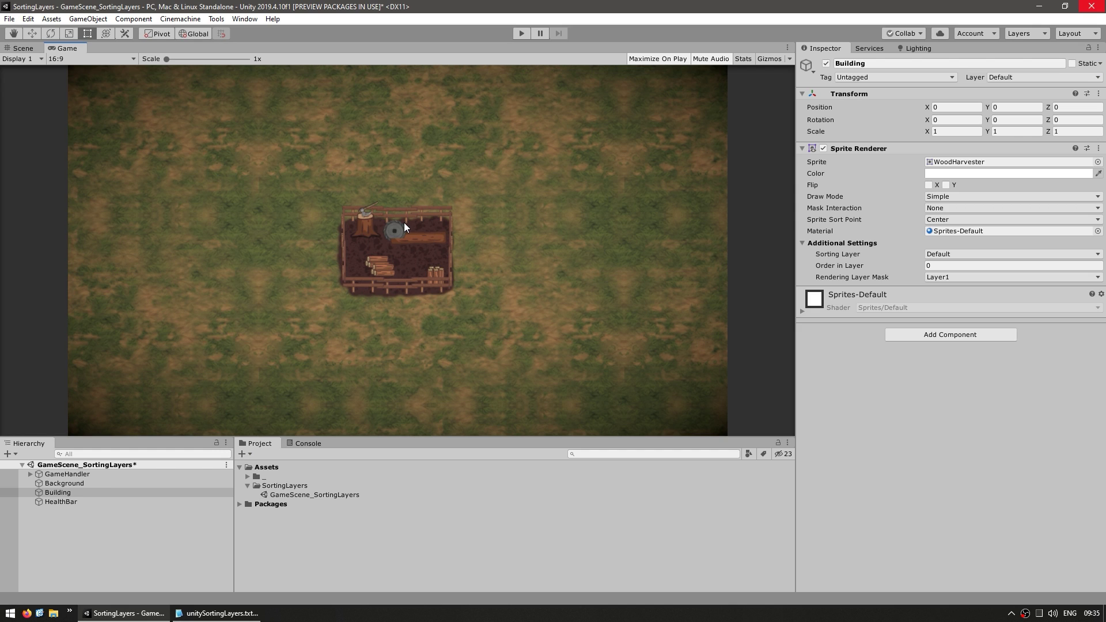
Add two new sorting layers named Background and Top
{"action": "left_click", "coordinate": [929, 256]}
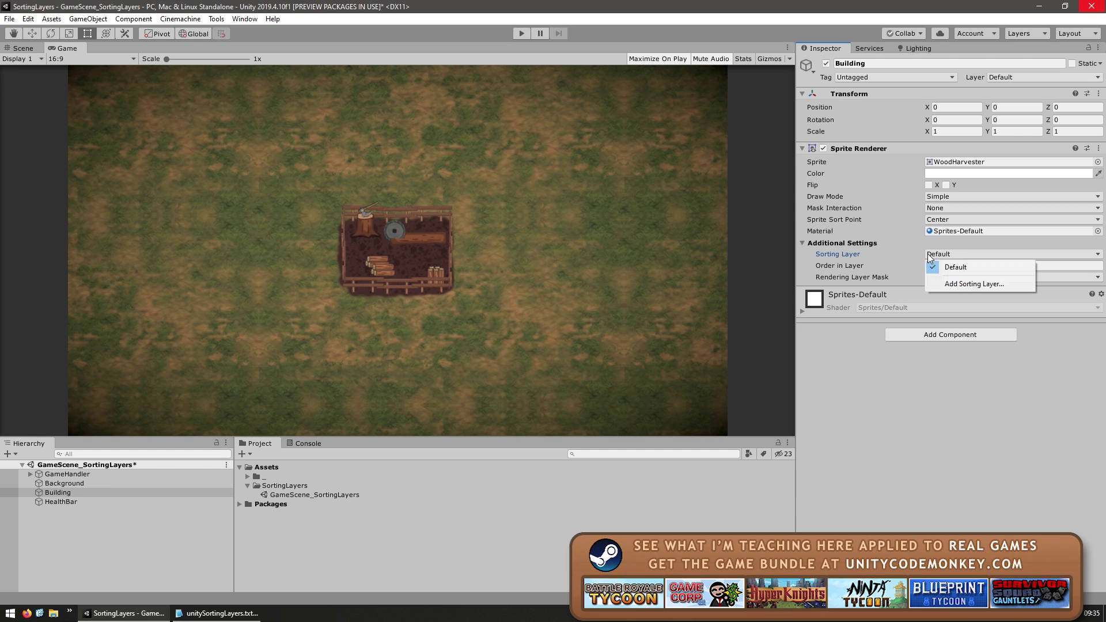
{"action": "left_click", "coordinate": [958, 285]}
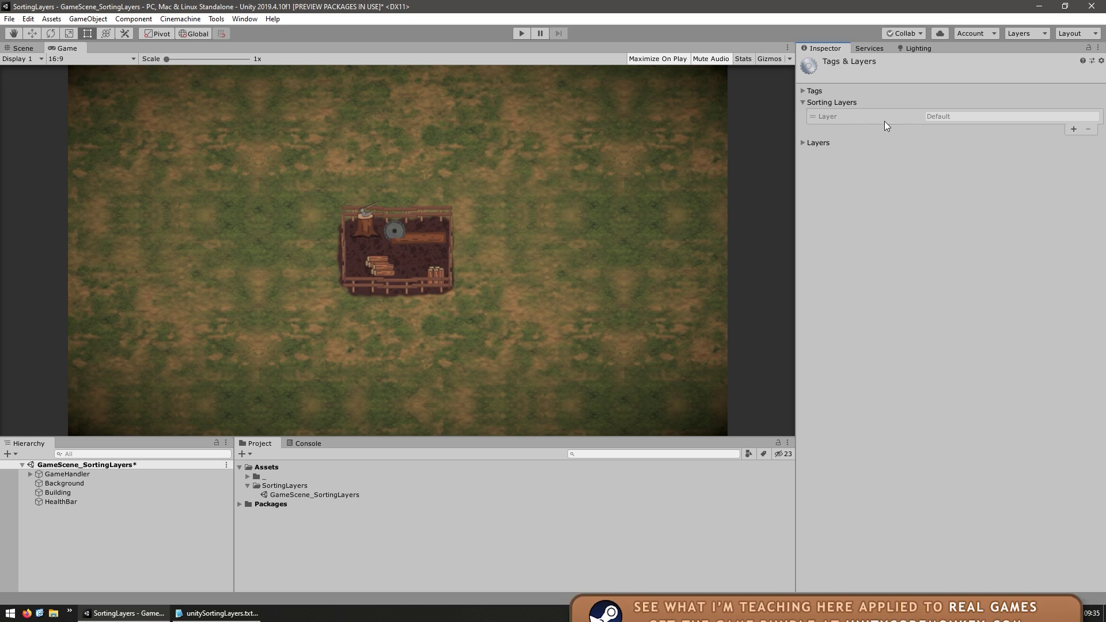
{"action": "left_click", "coordinate": [902, 119]}
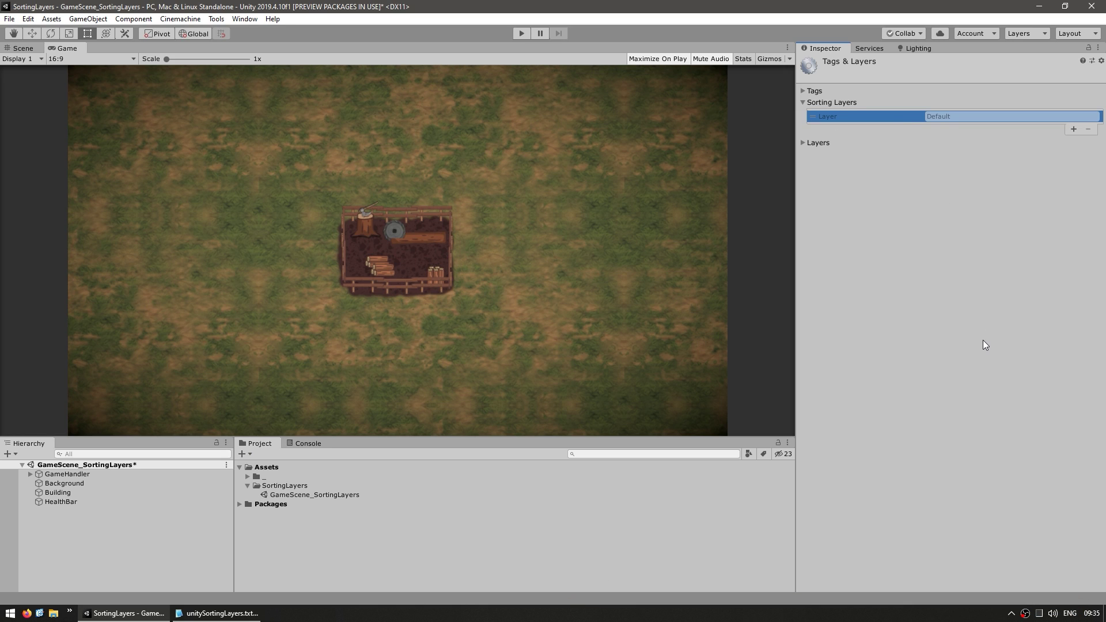
{"action": "left_click", "coordinate": [1073, 129]}
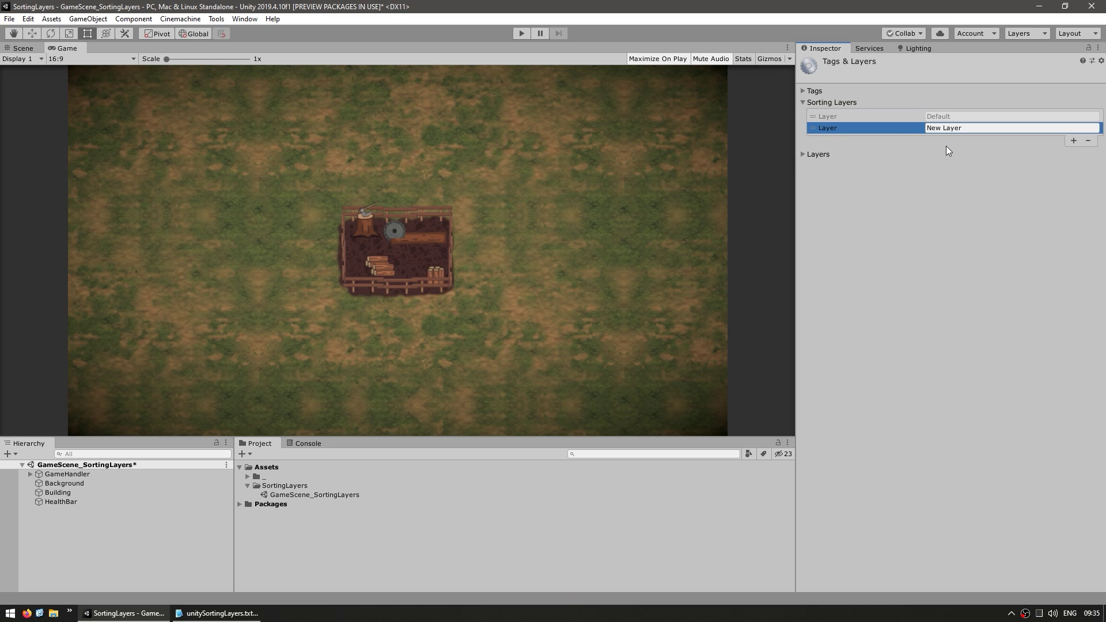
{"action": "left_click", "coordinate": [959, 129]}
{"action": "type", "text": "Background"}
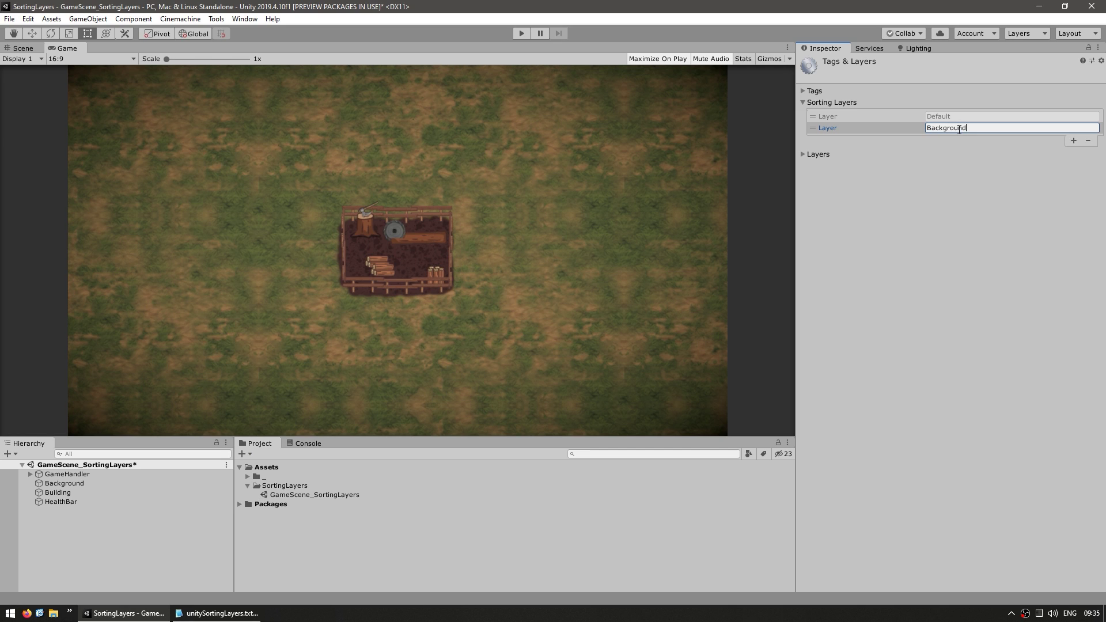
{"action": "left_click", "coordinate": [1072, 140]}
{"action": "left_click", "coordinate": [1016, 137]}
{"action": "type", "text": "Top"}
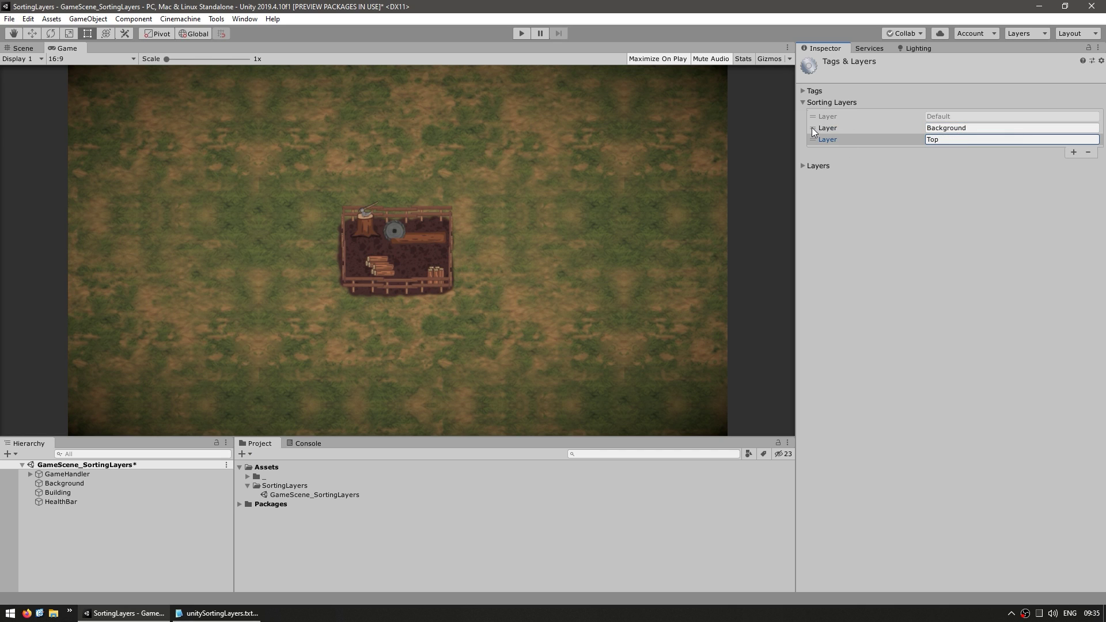
Reorder the sorting layers to Background, Default, Top by moving Background above Default
{"action": "mouse_move", "coordinate": [811, 127]}
{"action": "left_mouse_down"}
{"action": "mouse_move", "coordinate": [811, 114]}
{"action": "mouse_move", "coordinate": [808, 126]}
{"action": "mouse_move", "coordinate": [829, 126]}
{"action": "left_mouse_up"}
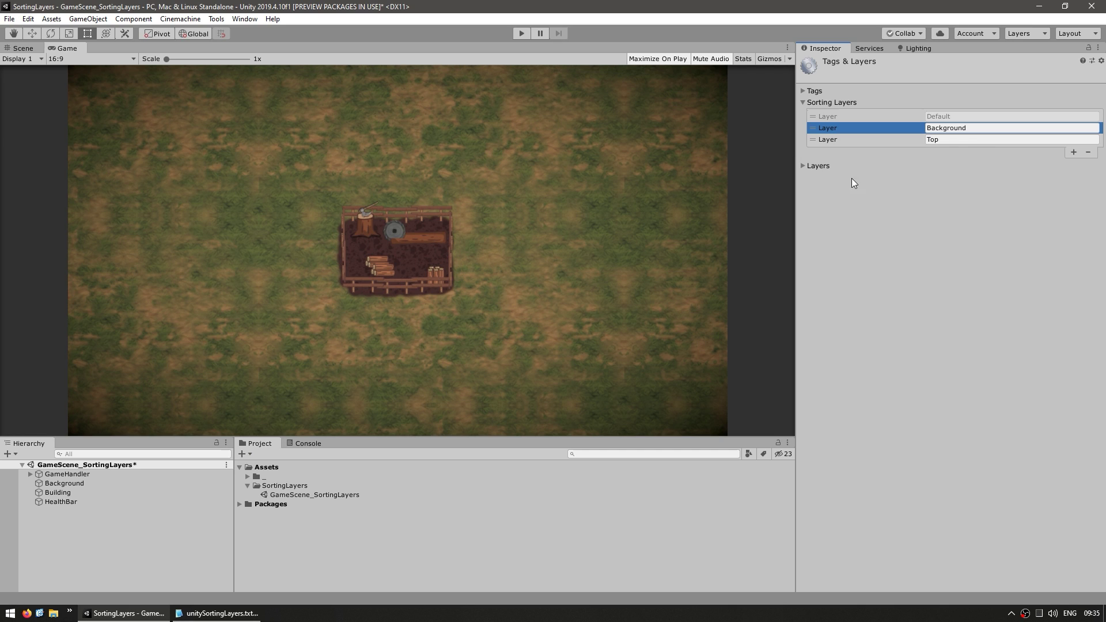
{"action": "left_click", "coordinate": [828, 116]}
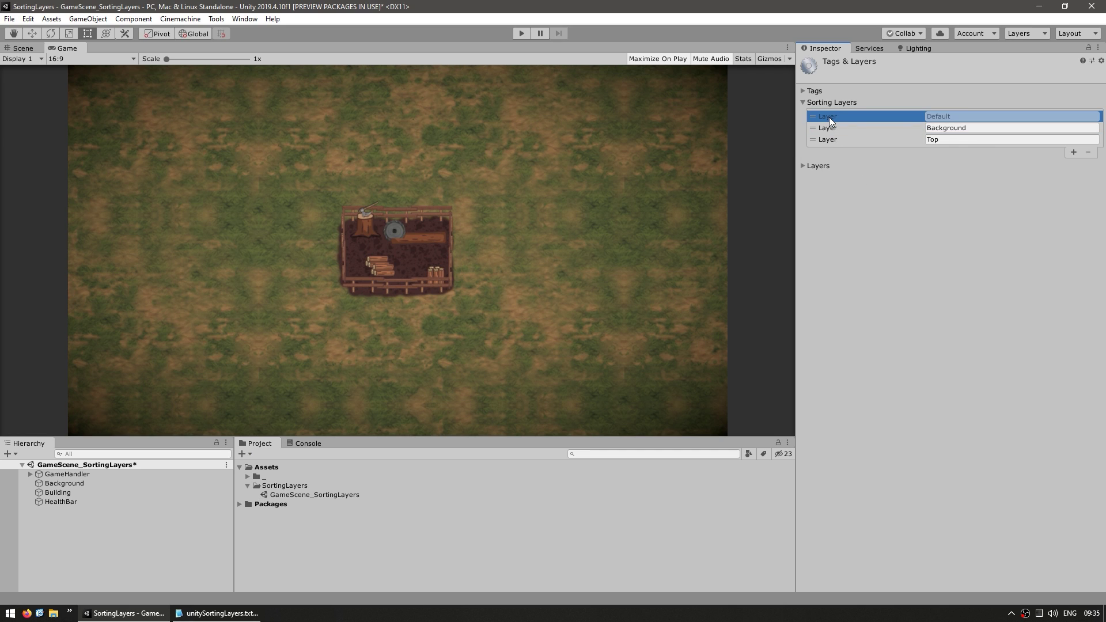
{"action": "left_click", "coordinate": [827, 129]}
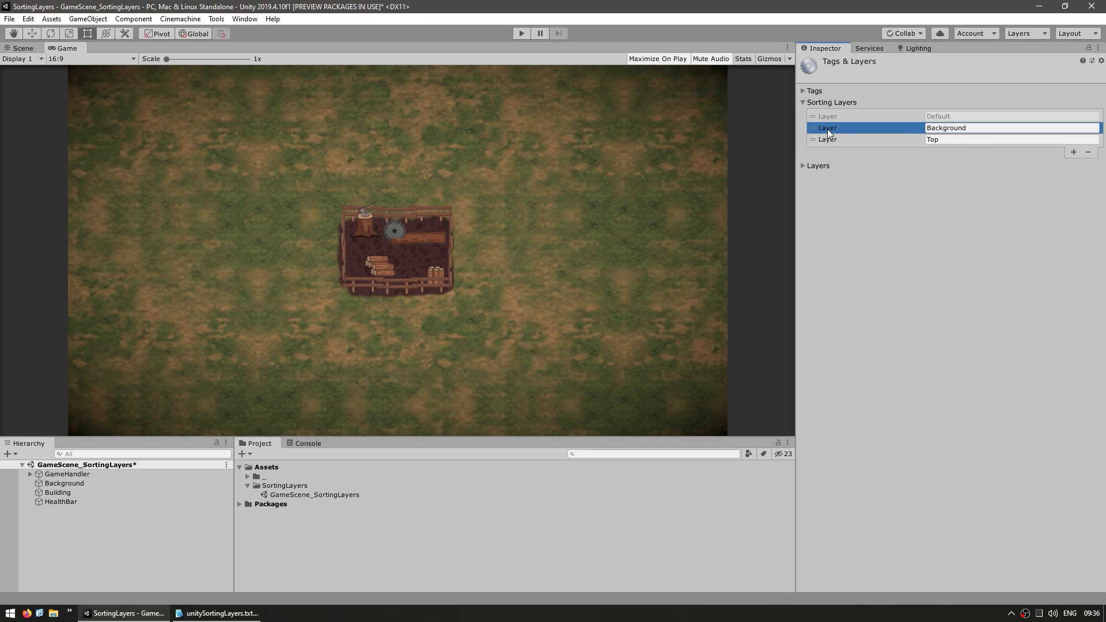
{"action": "left_click", "coordinate": [832, 116]}
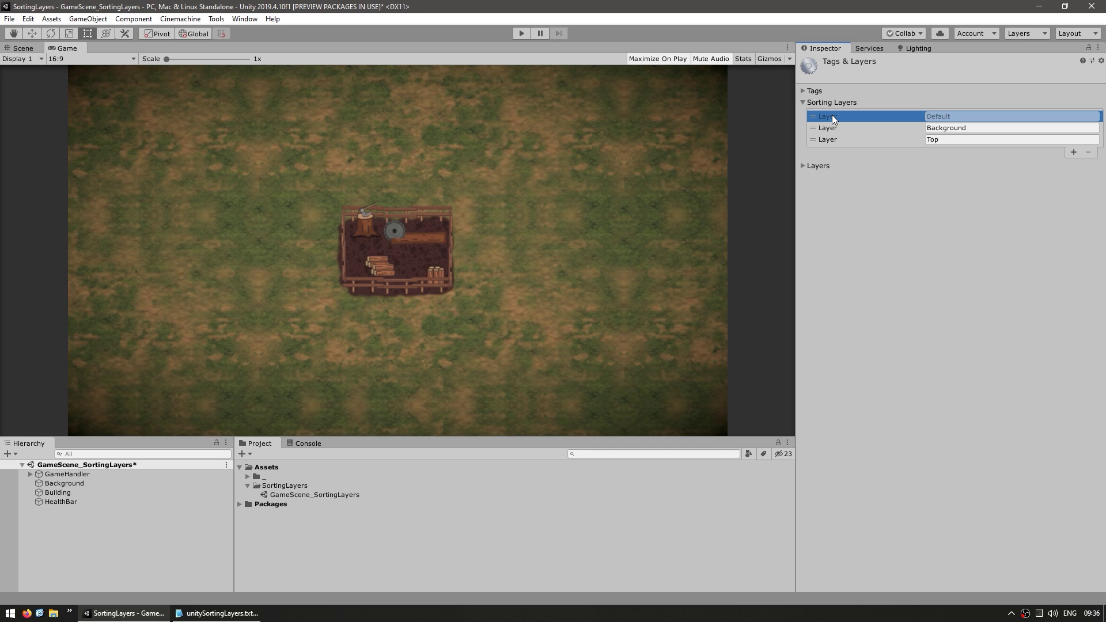
{"action": "left_click", "coordinate": [829, 129]}
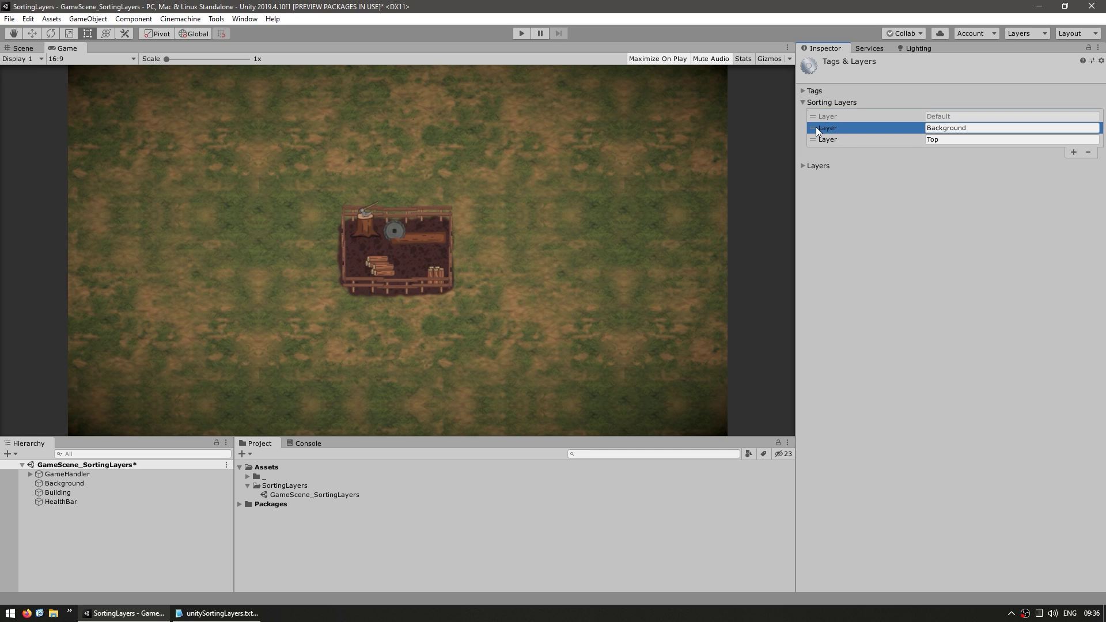
{"action": "left_click_drag", "start_coordinate": [815, 128], "coordinate": [819, 117]}
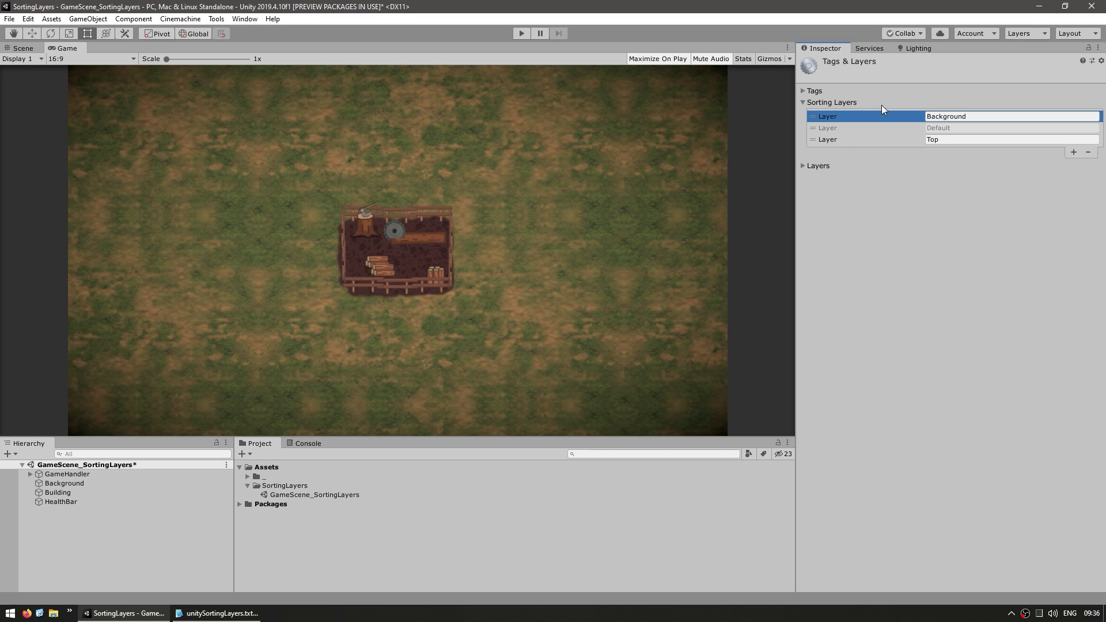
{"action": "left_click", "coordinate": [852, 130]}
{"action": "left_click", "coordinate": [835, 140]}
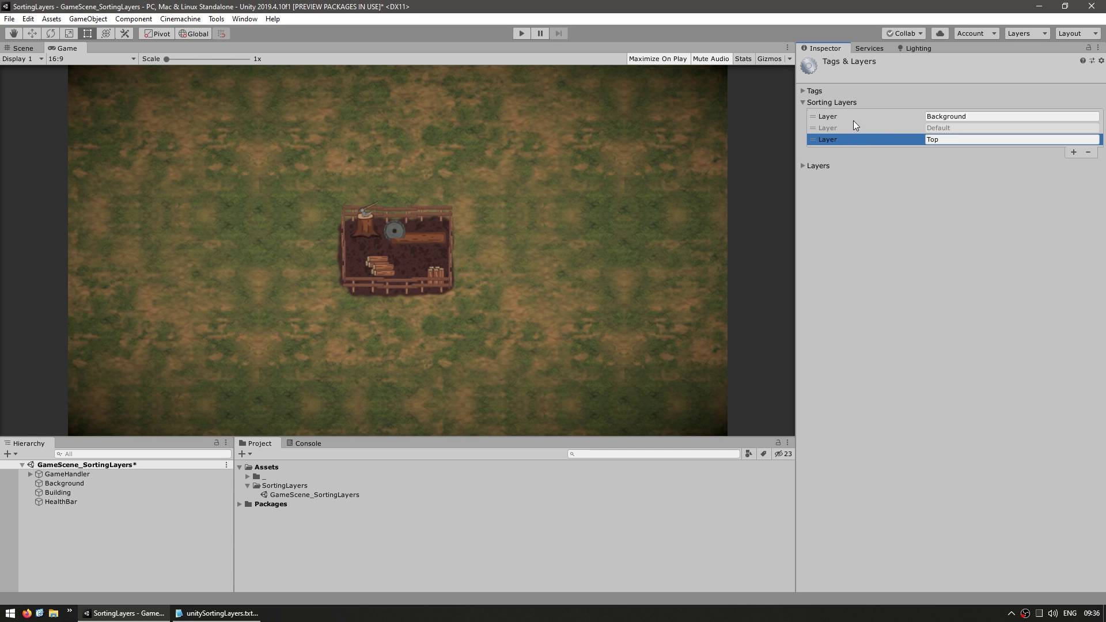
Assign the Background sprite to the Background sorting layer, then select UniversalRenderPipelineAsset
{"action": "left_click", "coordinate": [61, 484]}
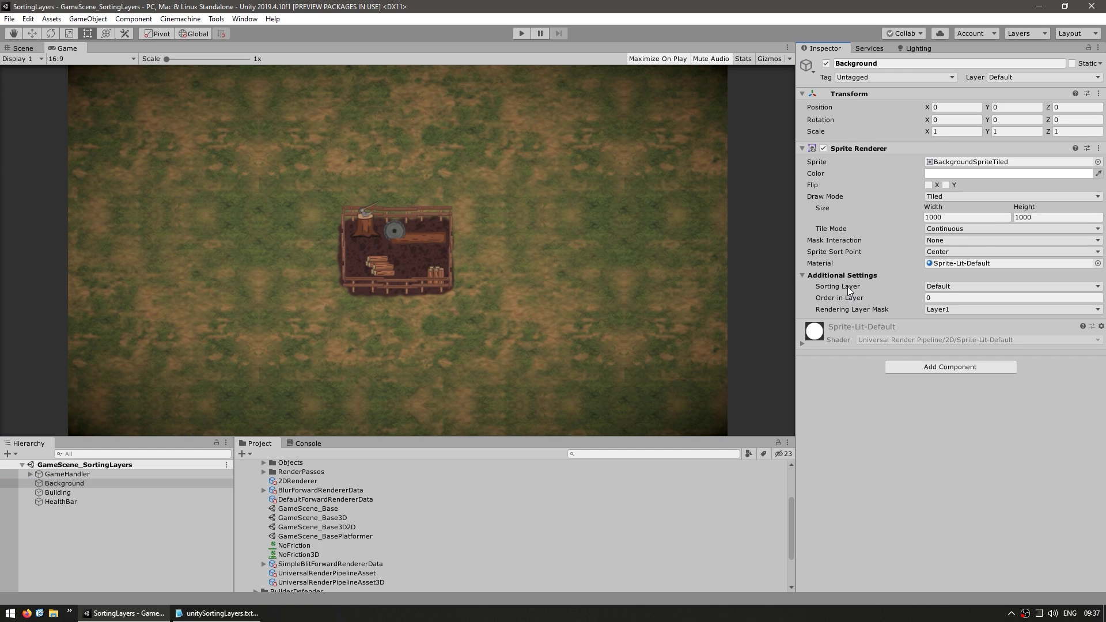
{"action": "left_click", "coordinate": [933, 287]}
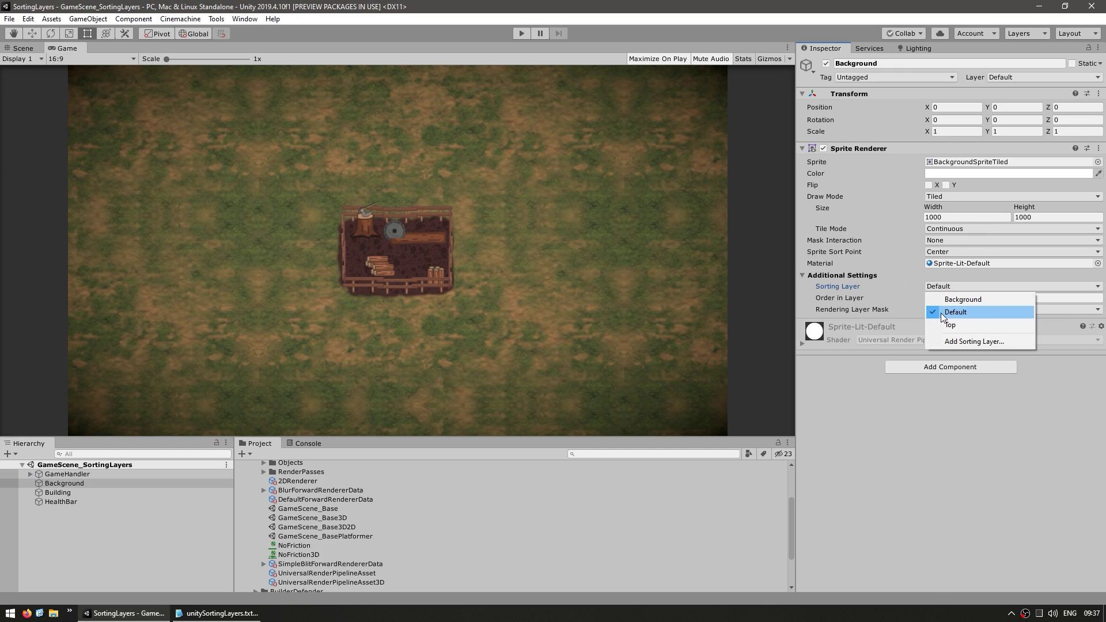
{"action": "left_click", "coordinate": [963, 300]}
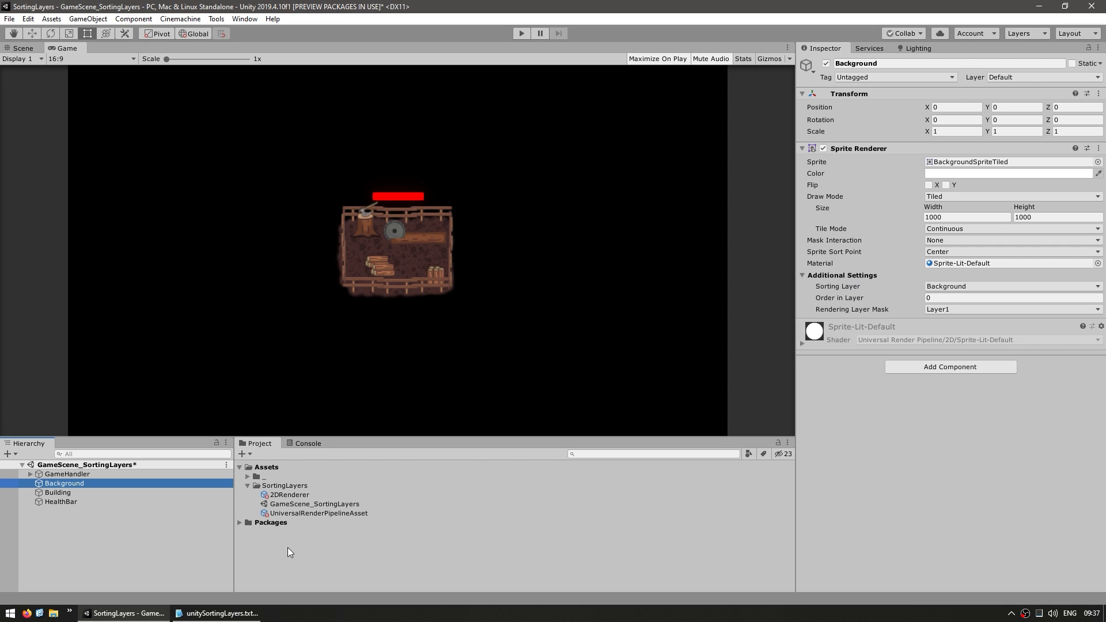
{"action": "left_click", "coordinate": [292, 513]}
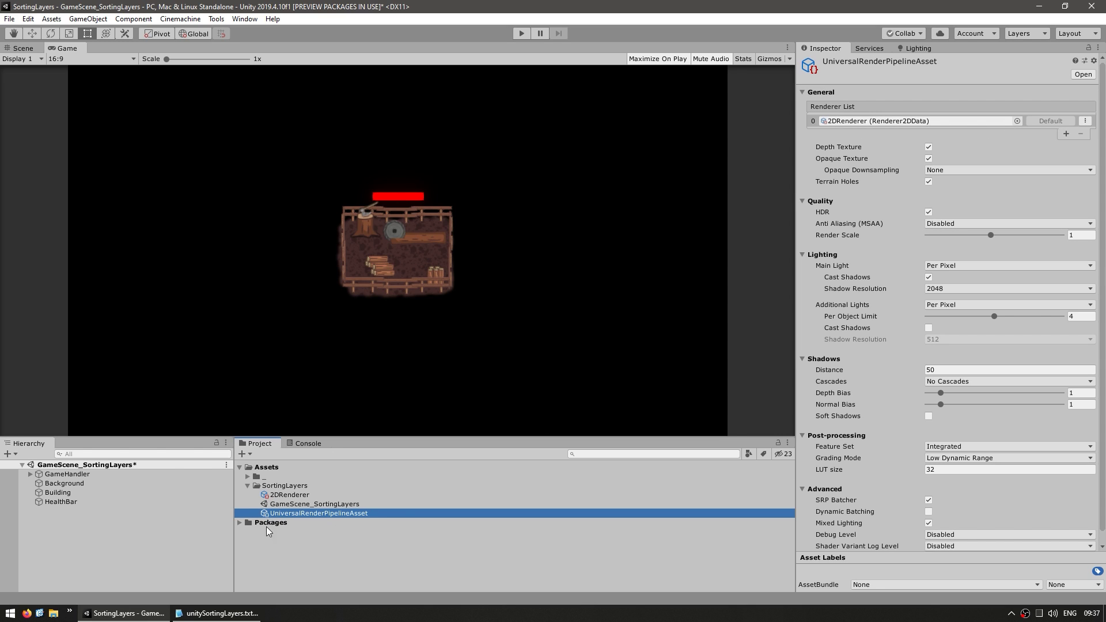
Add a Global Light 2D to the scene
{"action": "left_click", "coordinate": [303, 497]}
{"action": "left_click", "coordinate": [105, 494]}
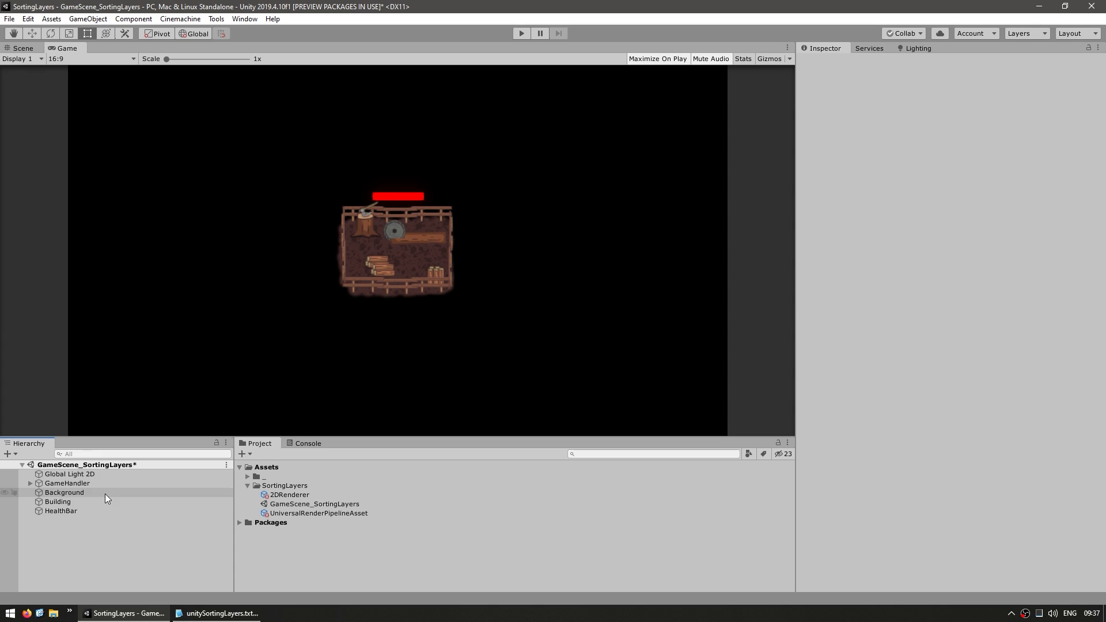
{"action": "key", "text": "ctrl+z"}
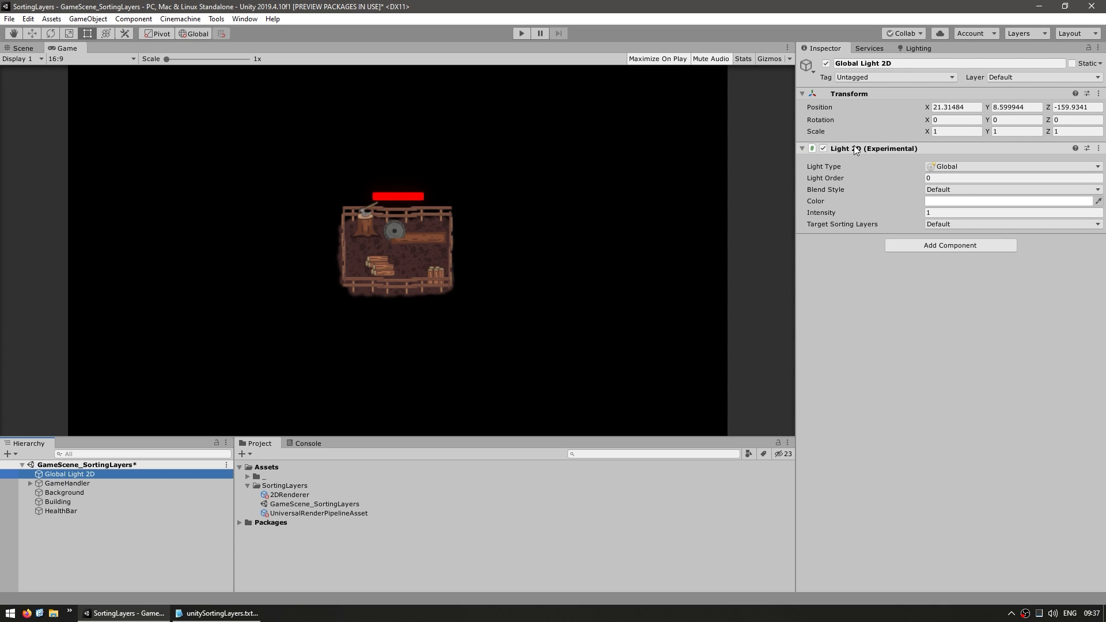
{"action": "left_click", "coordinate": [894, 313]}
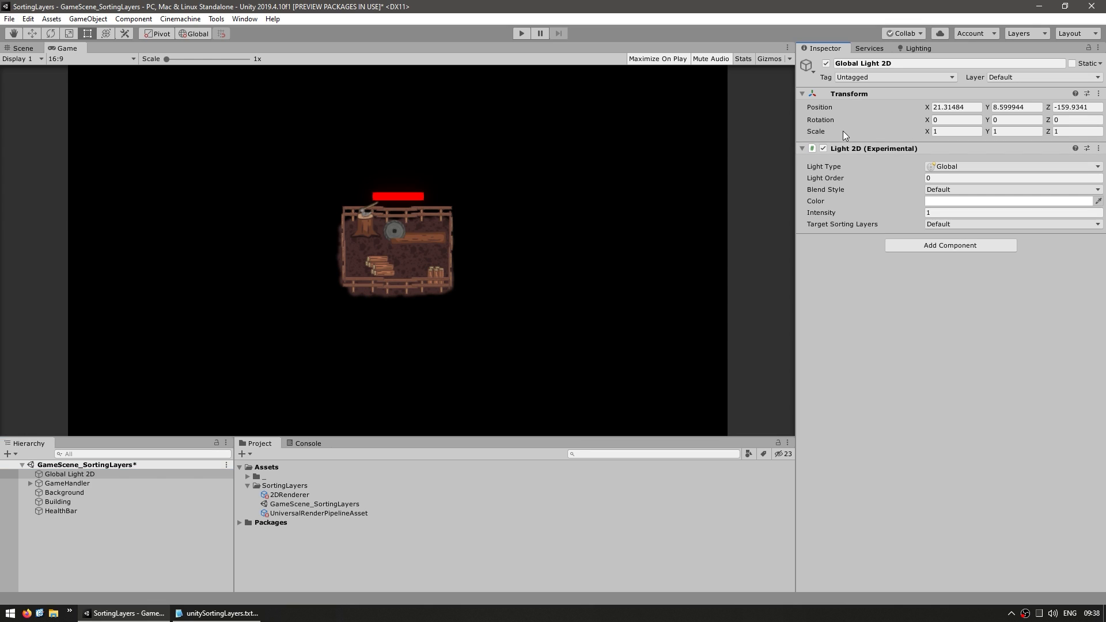
Set the Global Light 2D's Target Sorting Layers to All and save the scene
{"action": "left_click", "coordinate": [842, 225]}
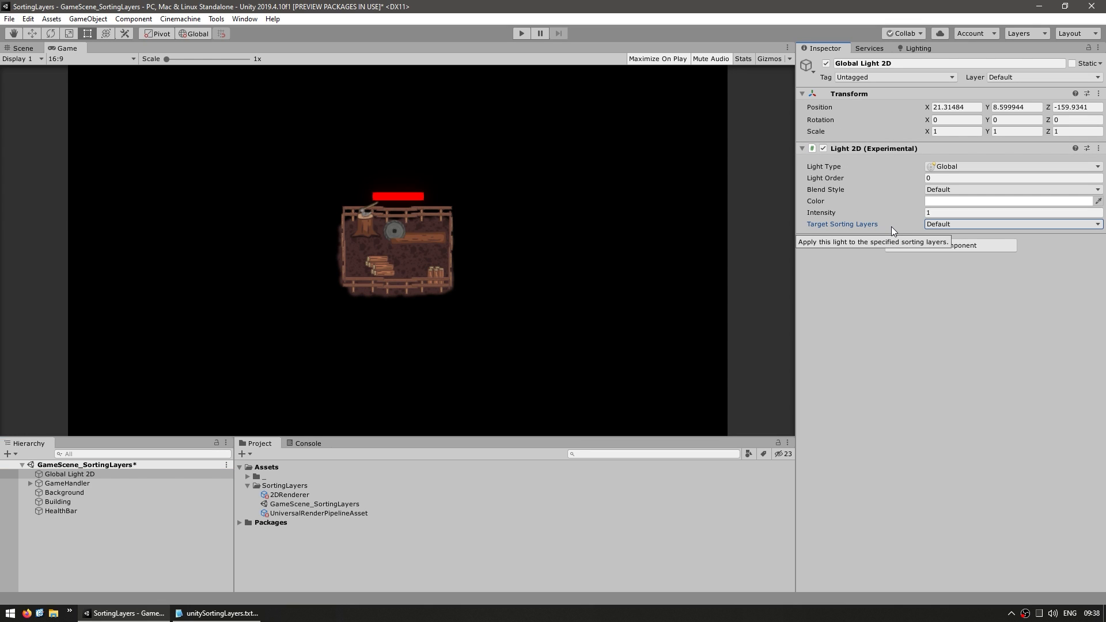
{"action": "left_click", "coordinate": [955, 226]}
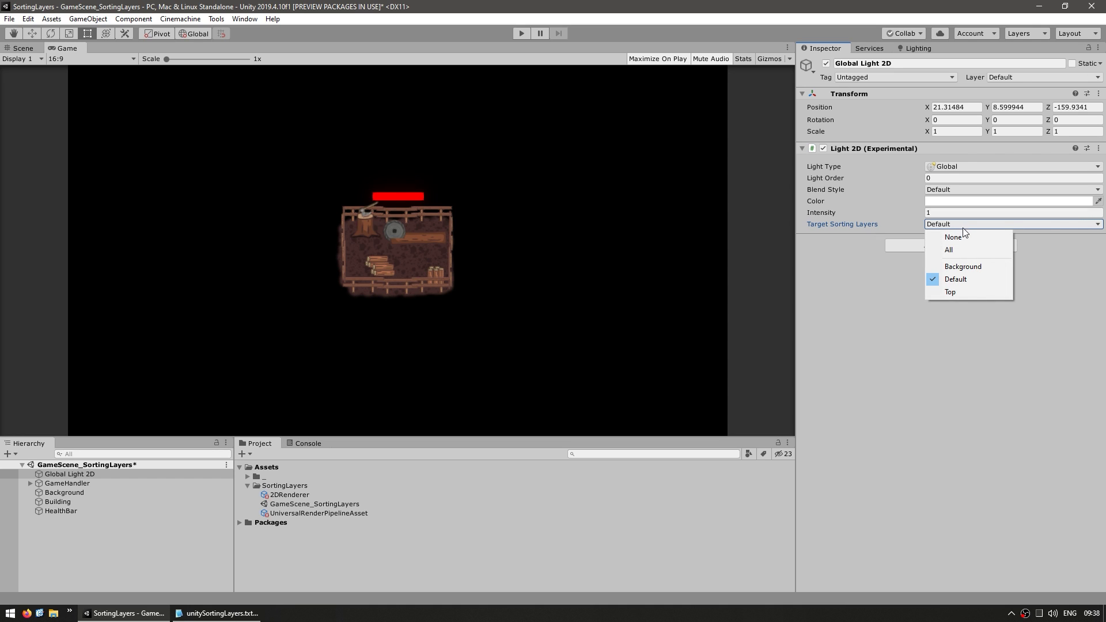
{"action": "left_click", "coordinate": [959, 251]}
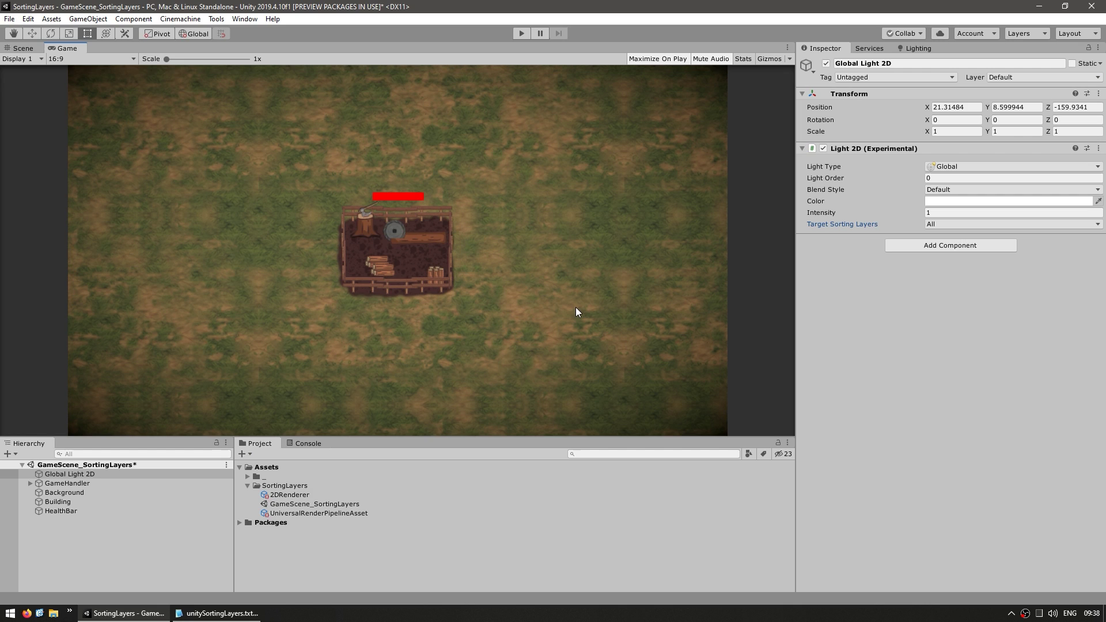
{"action": "key", "text": "ctrl+s"}
Put the HealthBar sprite on the Top sorting layer and open the Tags & Layers sorting list
{"action": "left_click", "coordinate": [58, 502]}
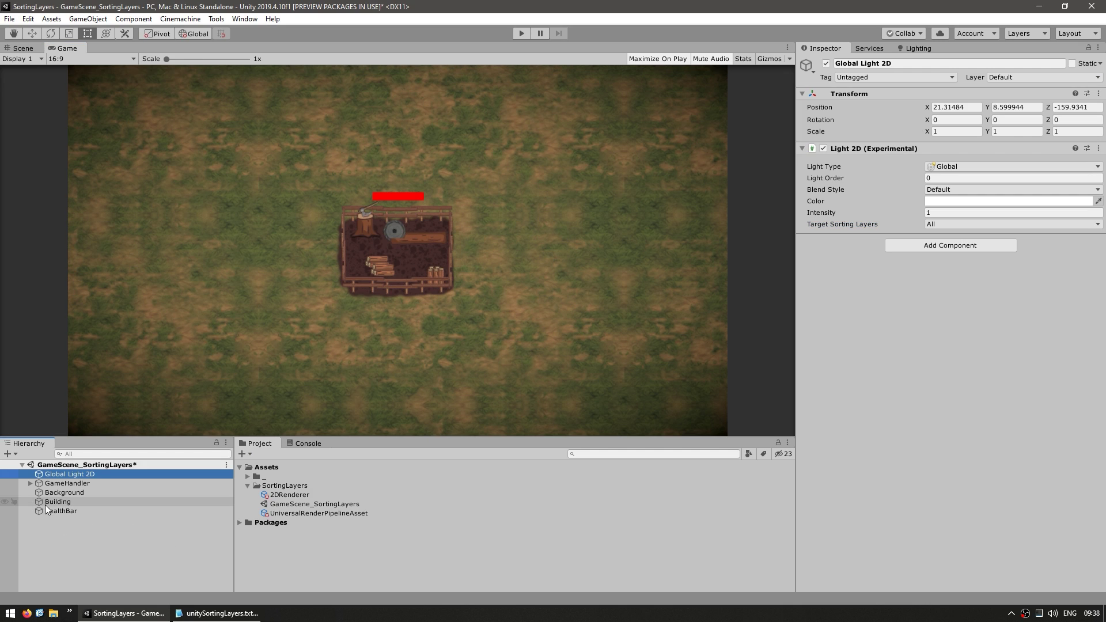
{"action": "left_click", "coordinate": [835, 298]}
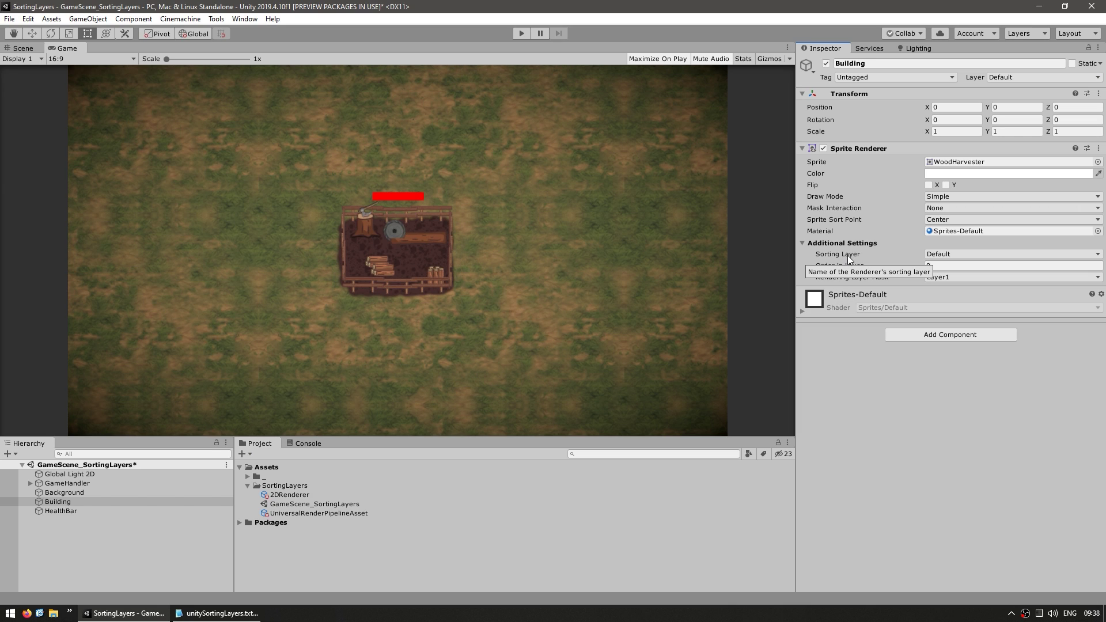
{"action": "left_click", "coordinate": [63, 511]}
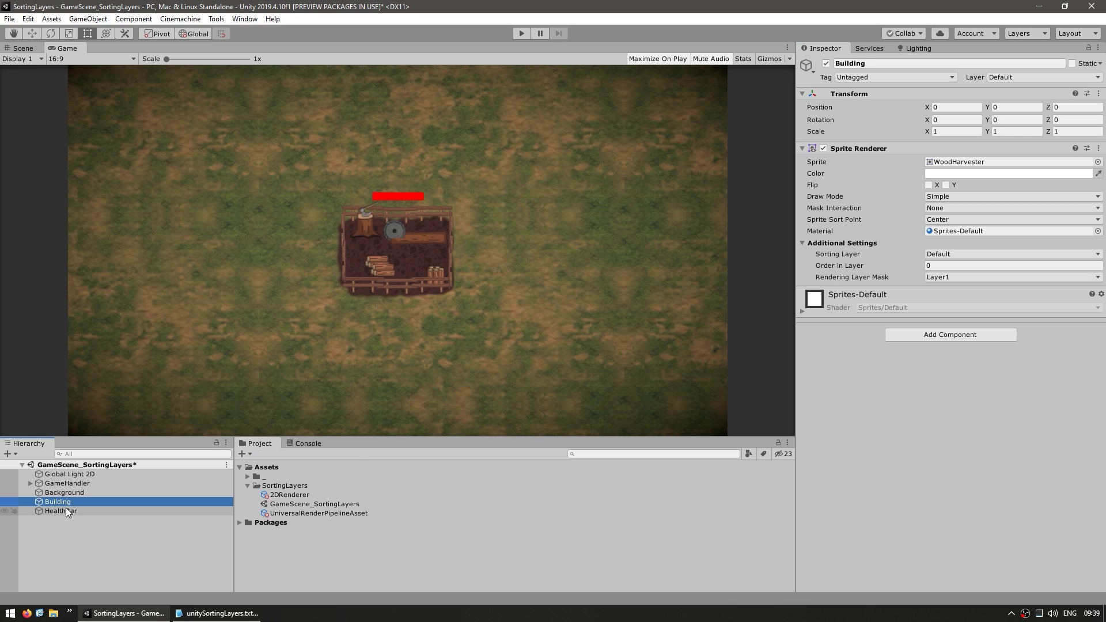
{"action": "left_click", "coordinate": [941, 255]}
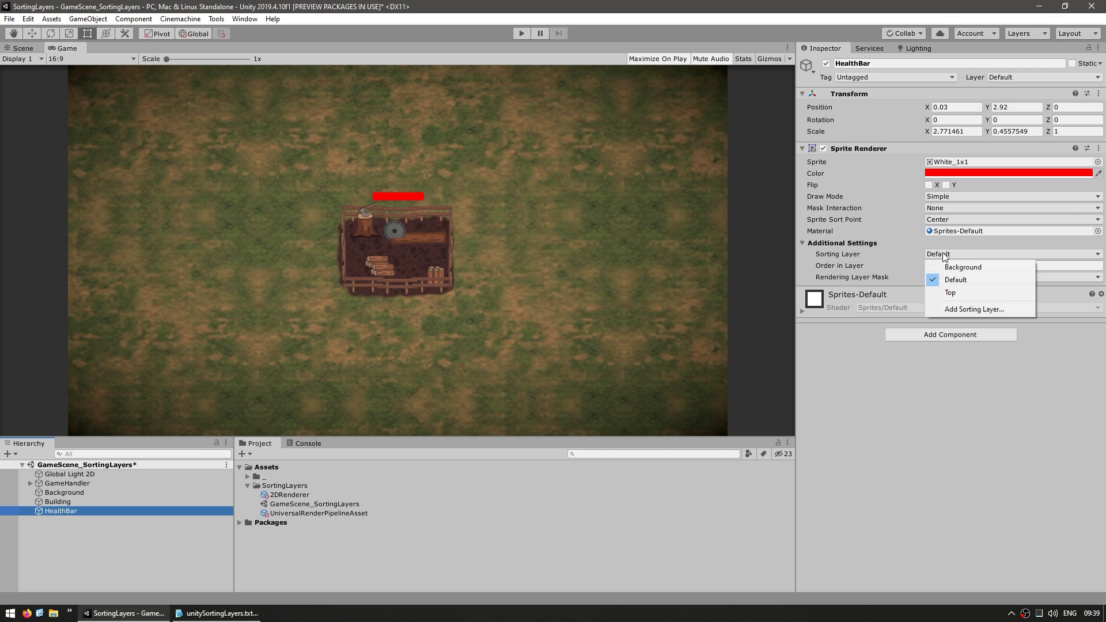
{"action": "left_click", "coordinate": [973, 293]}
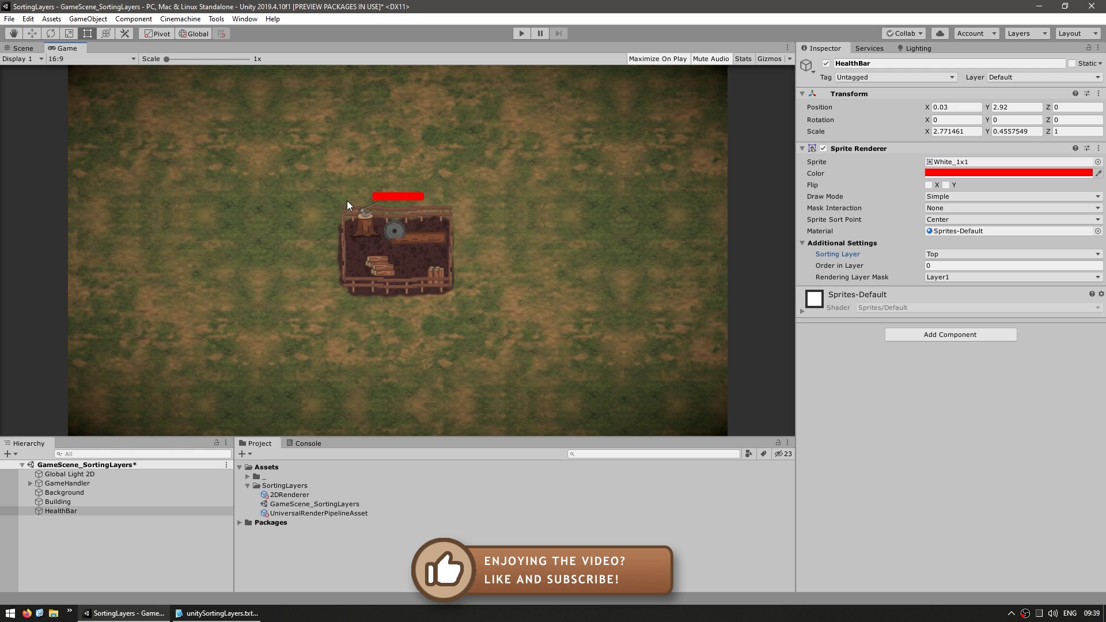
{"action": "left_click", "coordinate": [1011, 254]}
{"action": "left_click", "coordinate": [968, 300]}
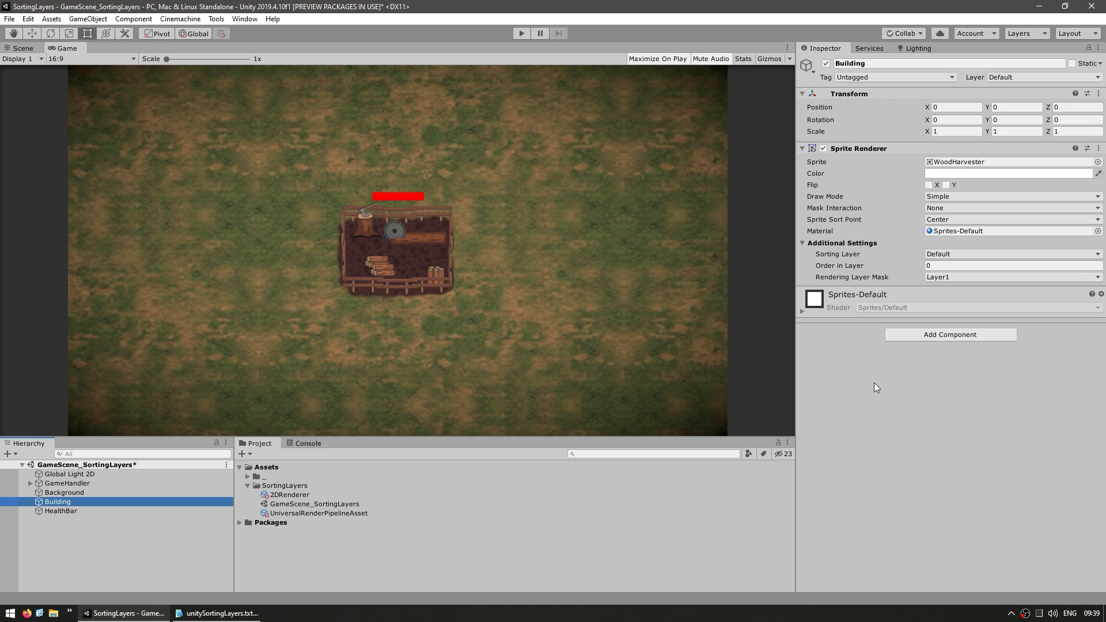
Return to the Building sprite's renderer settings, still on Default layer with order 0
{"action": "left_click", "coordinate": [874, 383]}
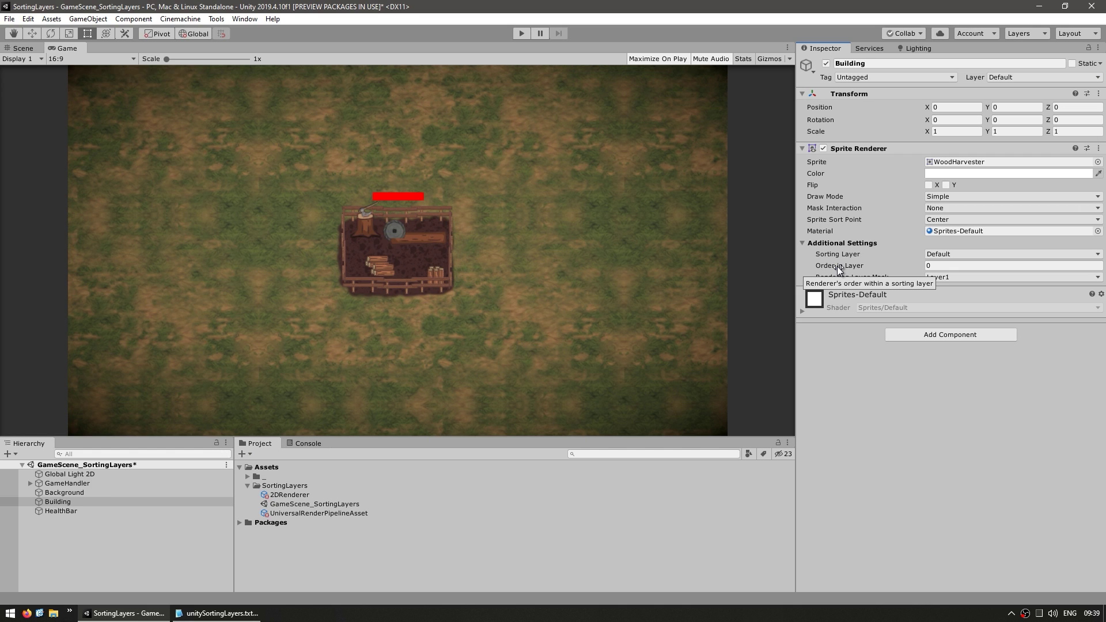
Duplicate the Building object with Ctrl+D to create the tower copy
{"action": "left_click", "coordinate": [85, 523]}
{"action": "left_click", "coordinate": [58, 502]}
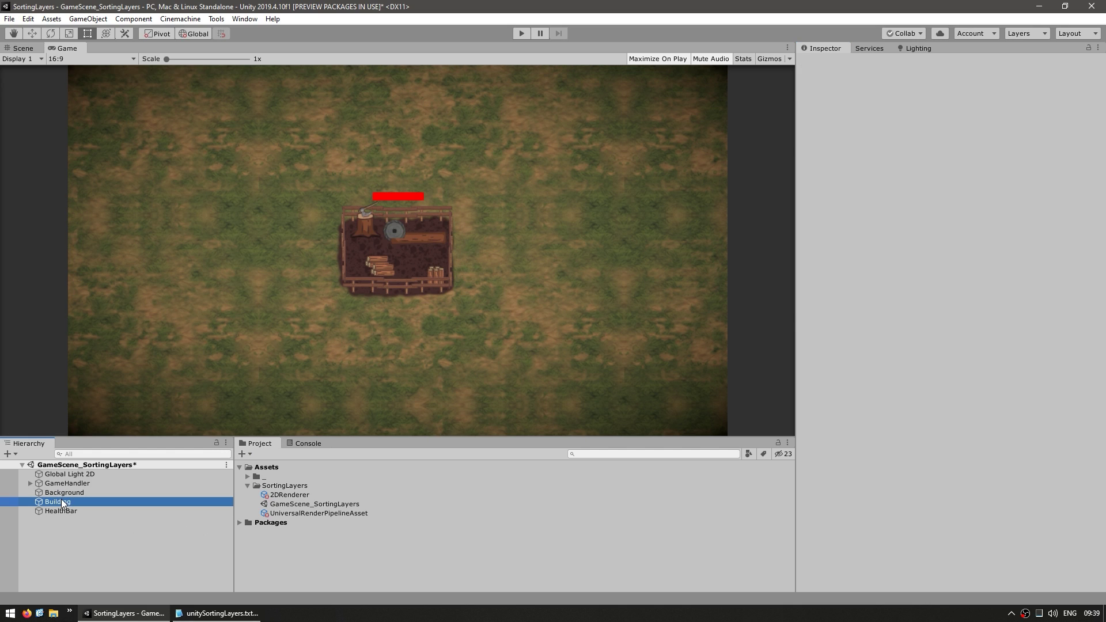
{"action": "key", "text": "ctrl+d"}
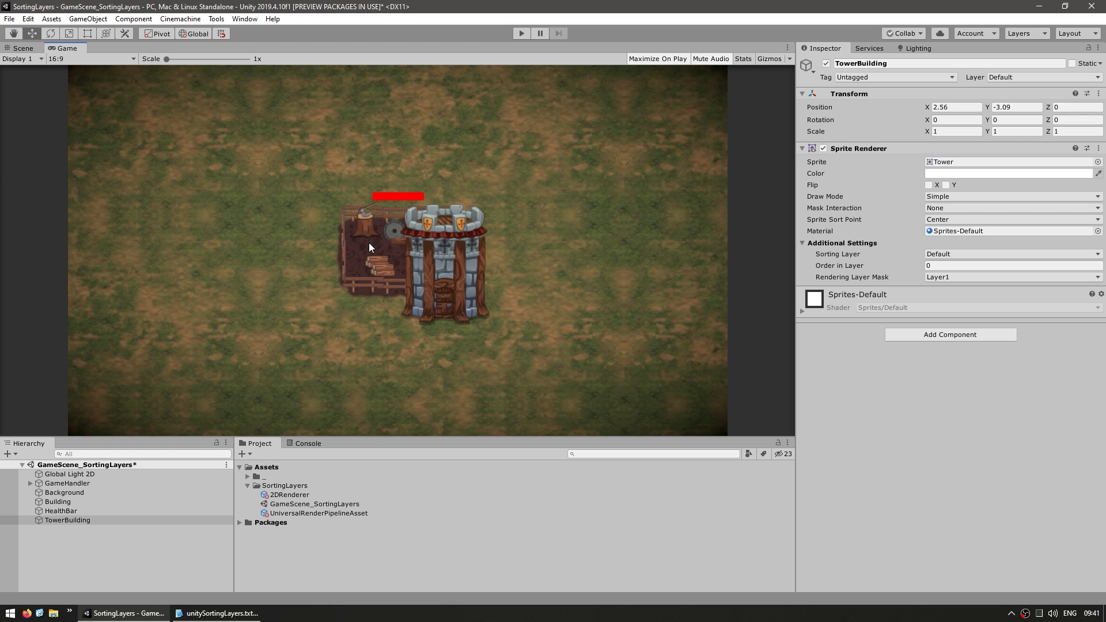
Try TowerBuilding Order in Layer values 10 and -10, ending at 10 in front
{"action": "left_click", "coordinate": [115, 520]}
{"action": "left_click", "coordinate": [941, 267]}
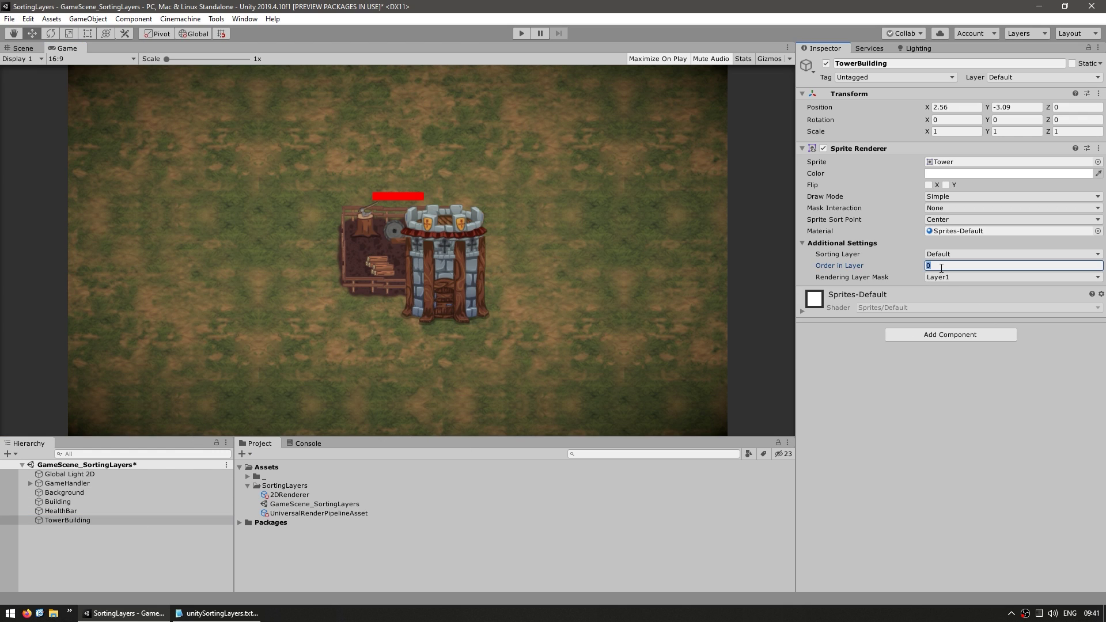
{"action": "type", "text": "10"}
{"action": "key", "text": "Return"}
{"action": "type", "text": "-10"}
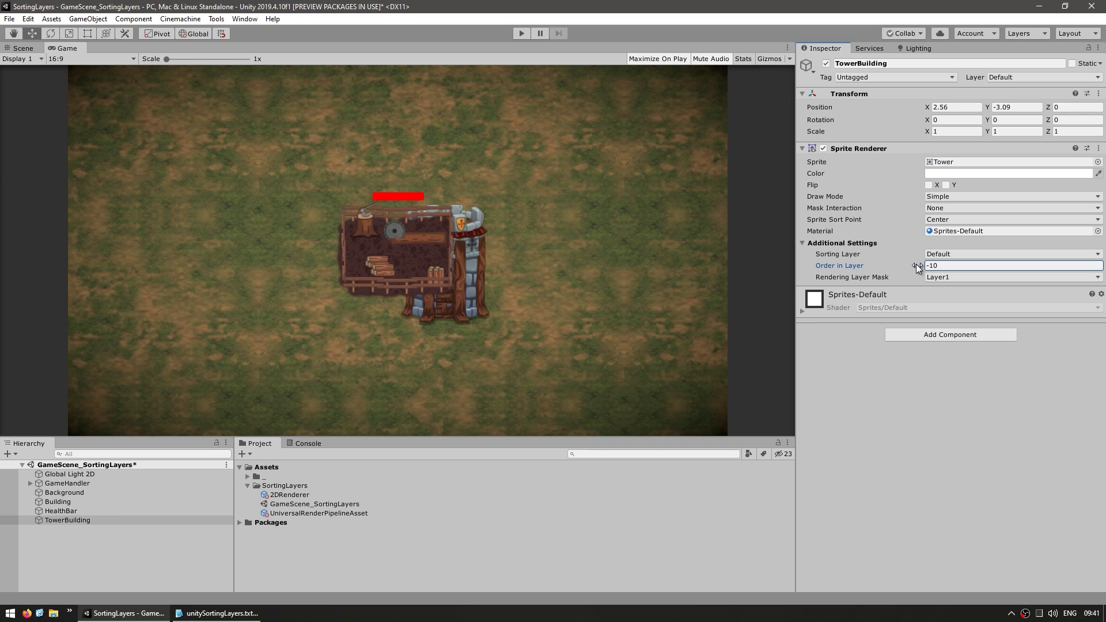
{"action": "left_click", "coordinate": [947, 265]}
{"action": "type", "text": "10"}
{"action": "left_click", "coordinate": [904, 323]}
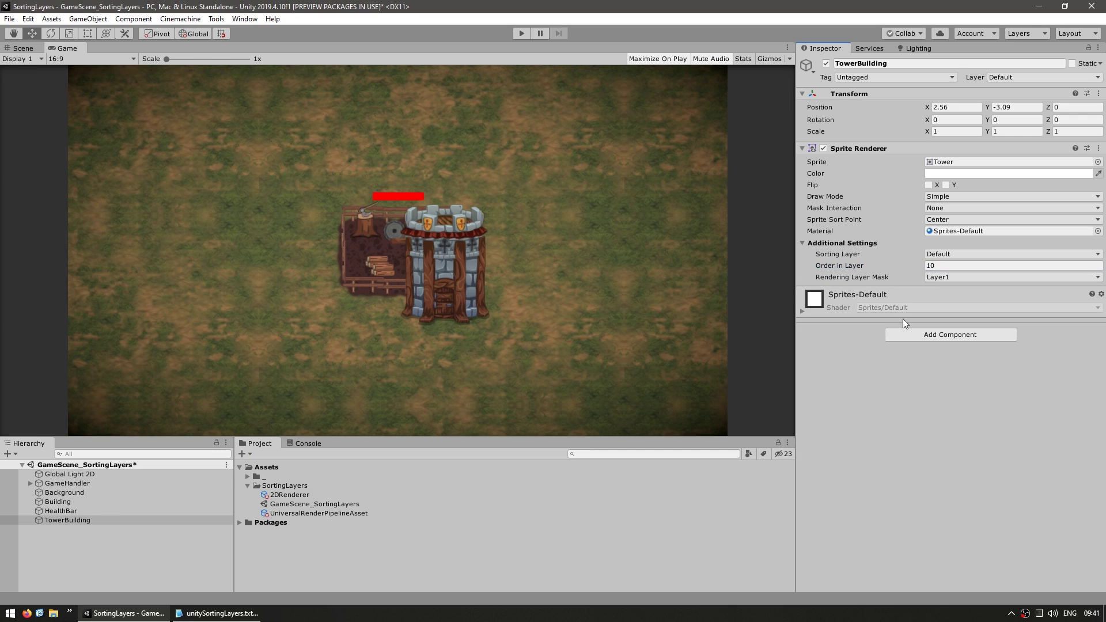
{"action": "left_click", "coordinate": [838, 267]}
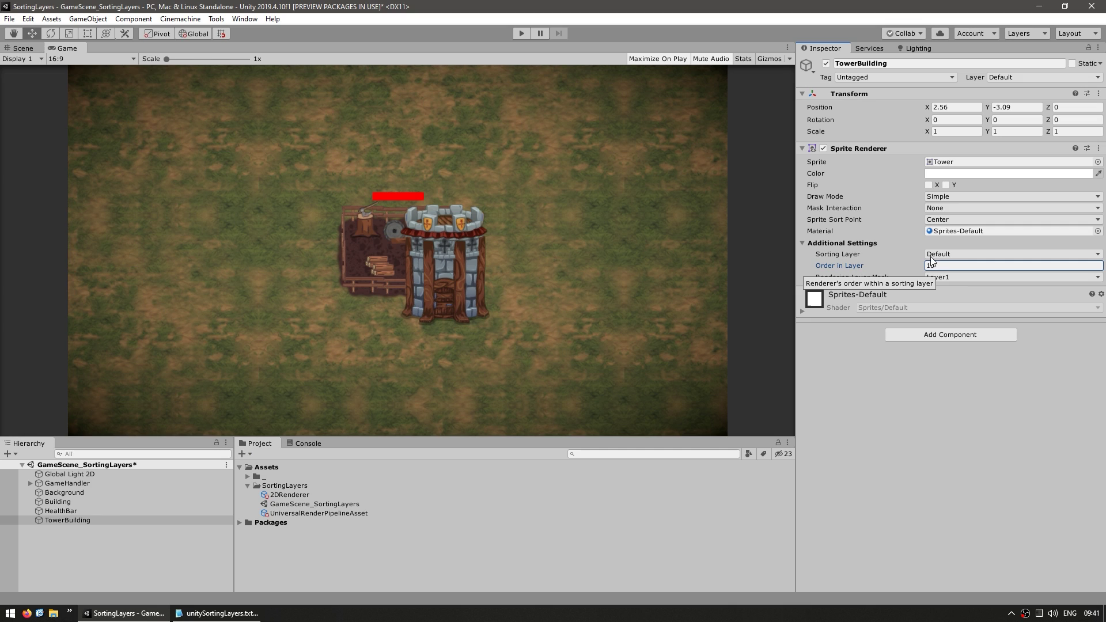
{"action": "key", "text": "ctrl+a"}
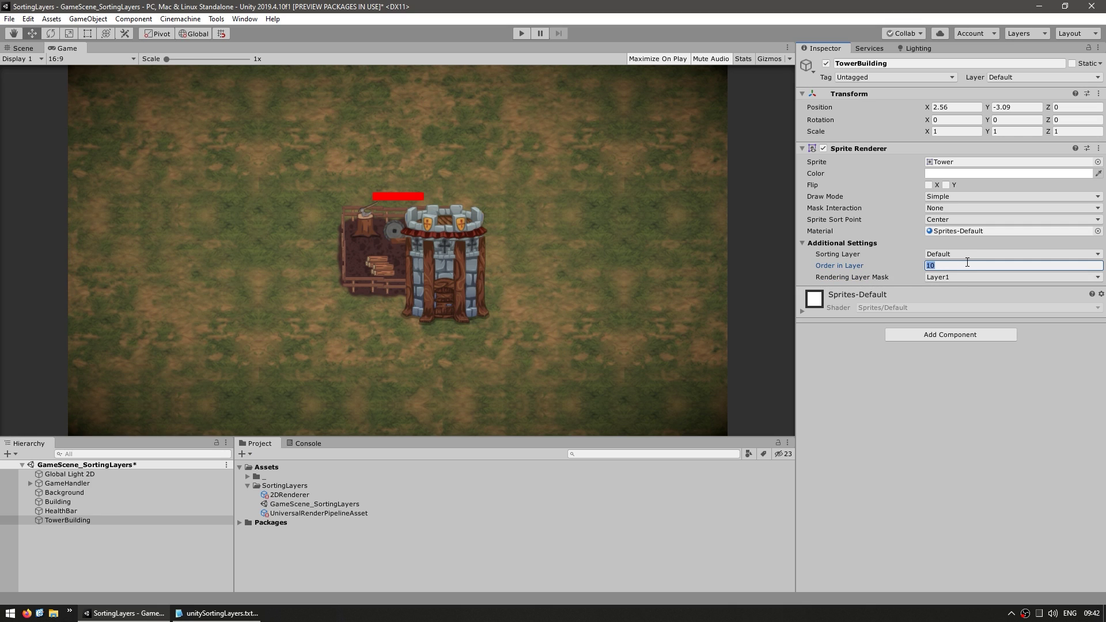
{"action": "type", "text": "99999999999"}
{"action": "key", "text": "Return"}
{"action": "left_click", "coordinate": [967, 262]}
{"action": "type", "text": "-99999999999"}
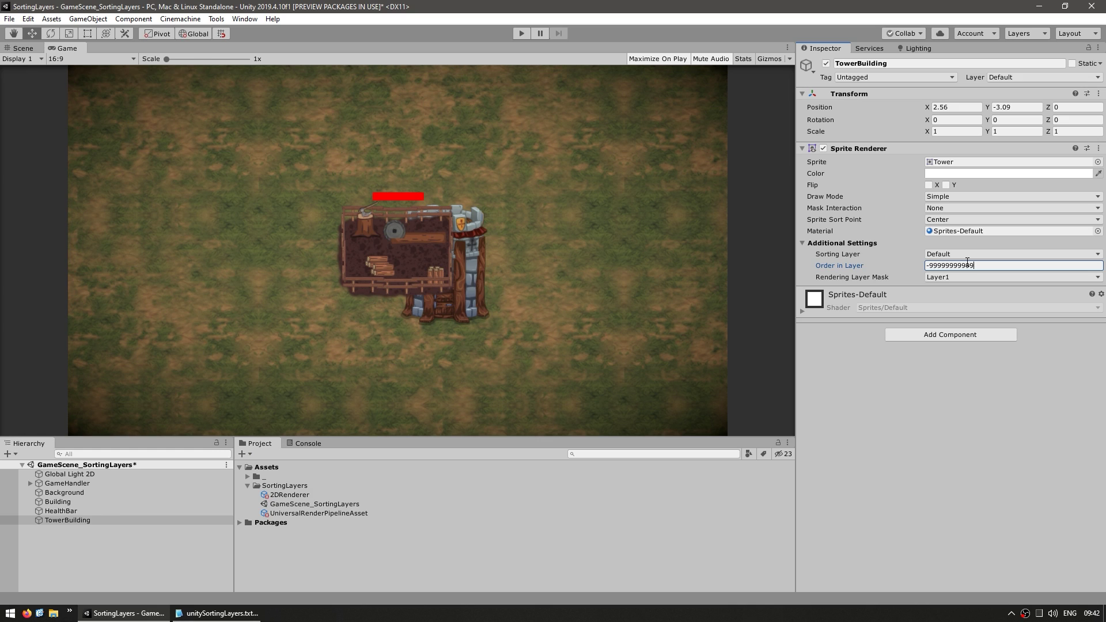
{"action": "key", "text": "Return"}
Set the tower's order to 32767, move HealthBar onto the tower, and give it order -32768
{"action": "left_click", "coordinate": [968, 263]}
{"action": "type", "text": "32767"}
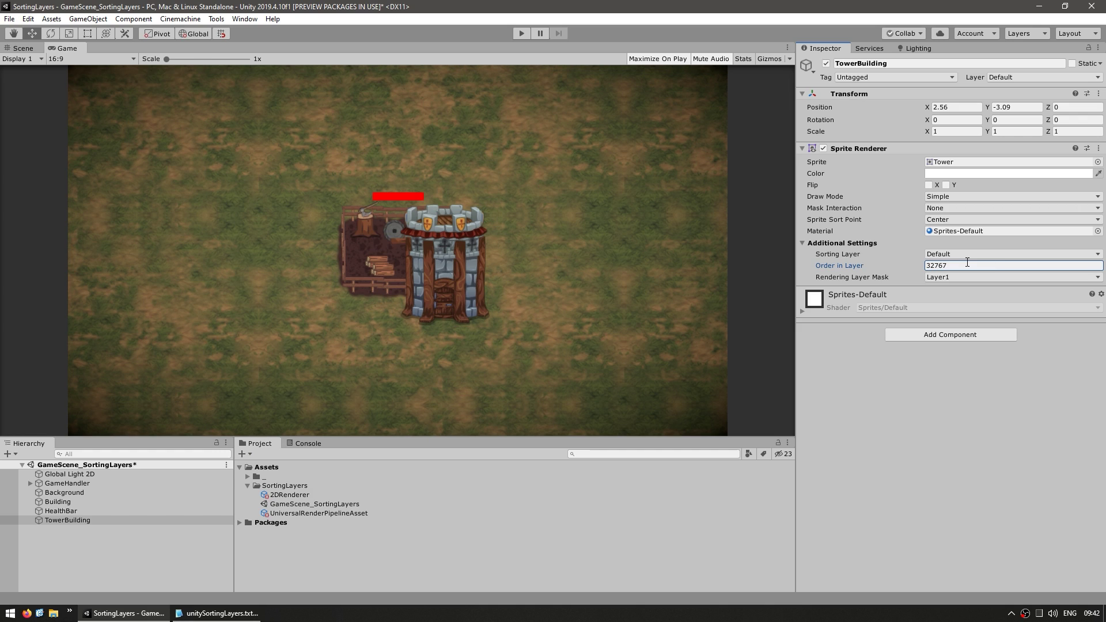
{"action": "left_click", "coordinate": [78, 511]}
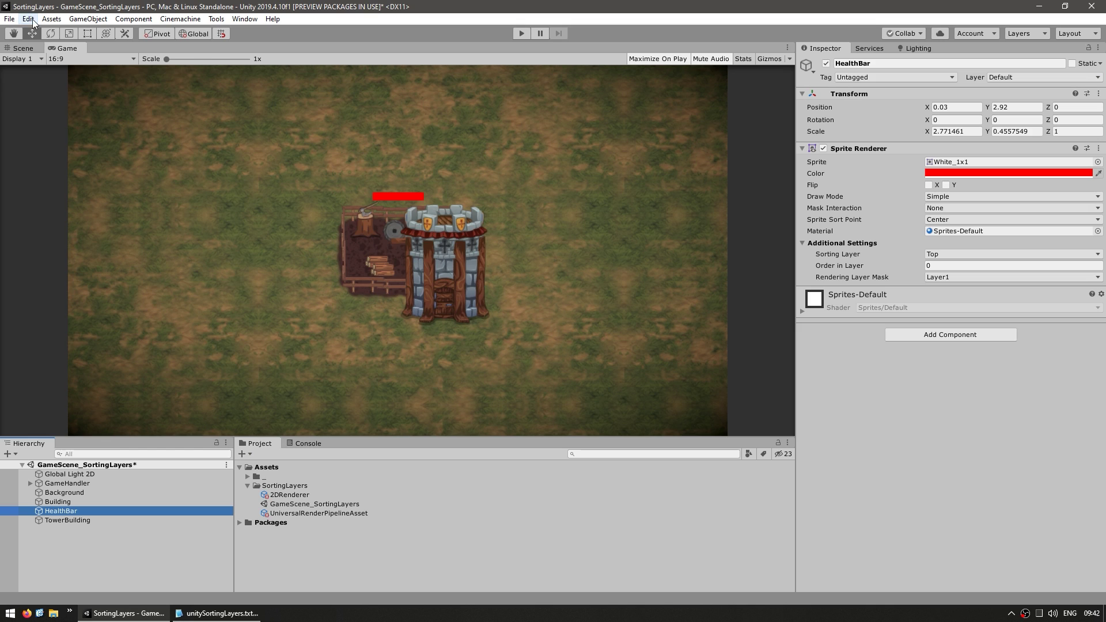
{"action": "left_click", "coordinate": [23, 47]}
{"action": "left_click_drag", "start_coordinate": [370, 209], "coordinate": [437, 251]}
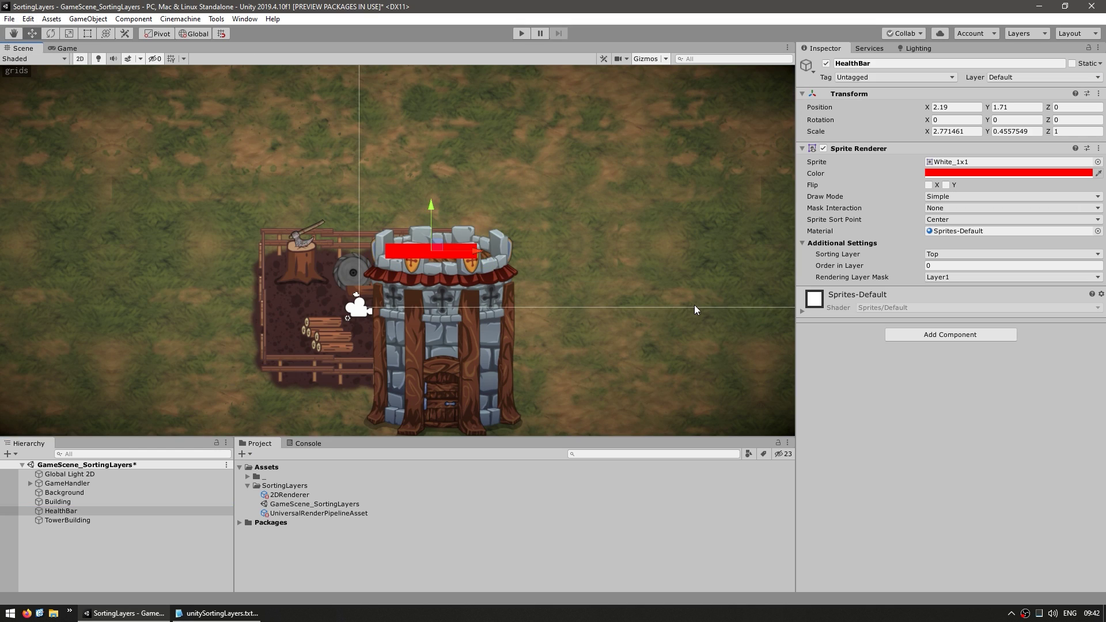
{"action": "left_click", "coordinate": [935, 266]}
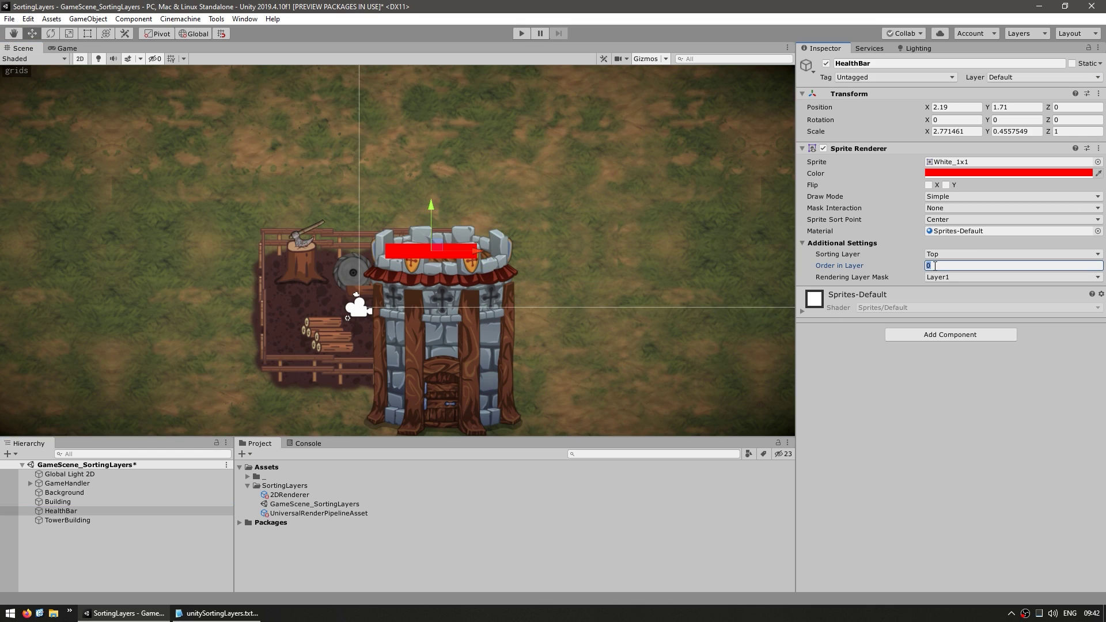
{"action": "type", "text": "-32768"}
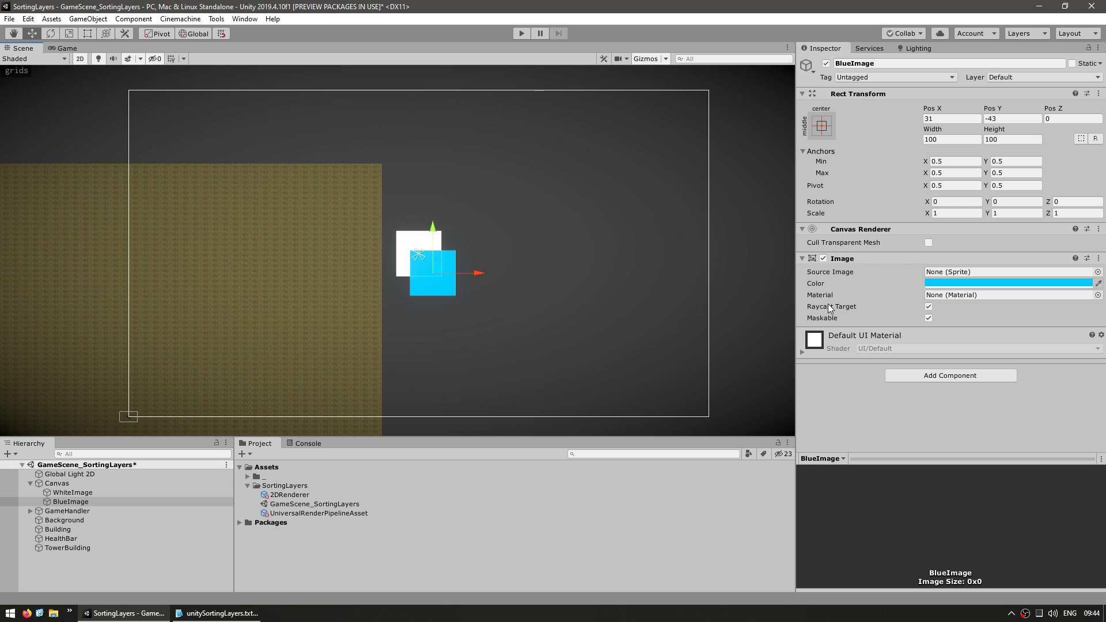
Zoom to the squares and move BlueImage above WhiteImage under Canvas in the Hierarchy
{"action": "scroll", "coordinate": [437, 244], "scroll_direction": "up", "scroll_amount": 8}
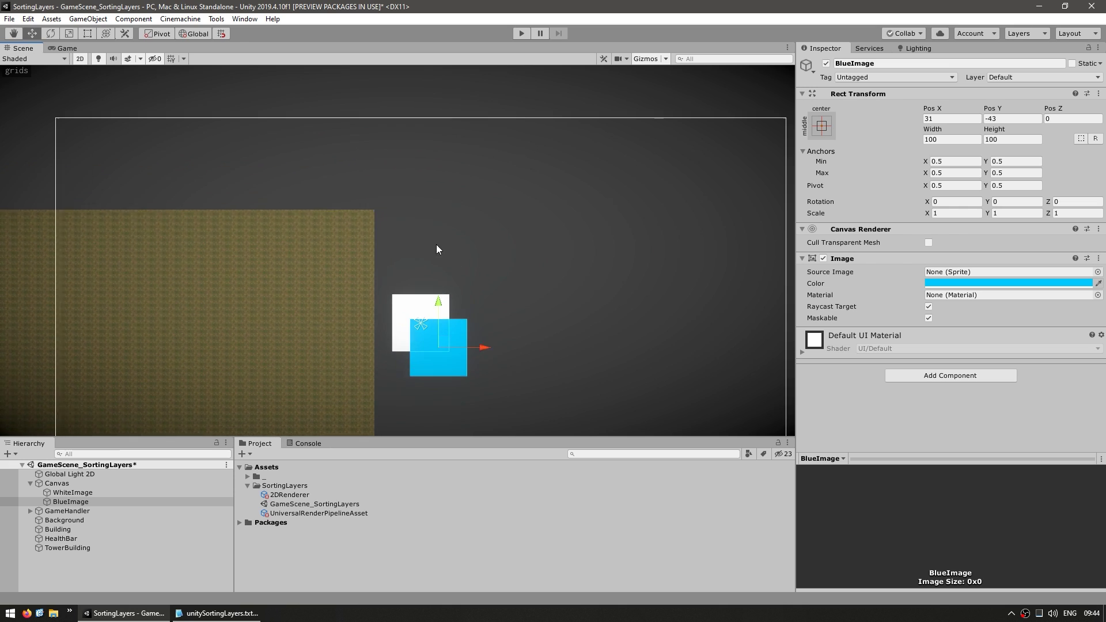
{"action": "middle_click_drag", "start_coordinate": [398, 383], "coordinate": [371, 311]}
{"action": "scroll", "coordinate": [389, 323], "scroll_direction": "up", "scroll_amount": 2}
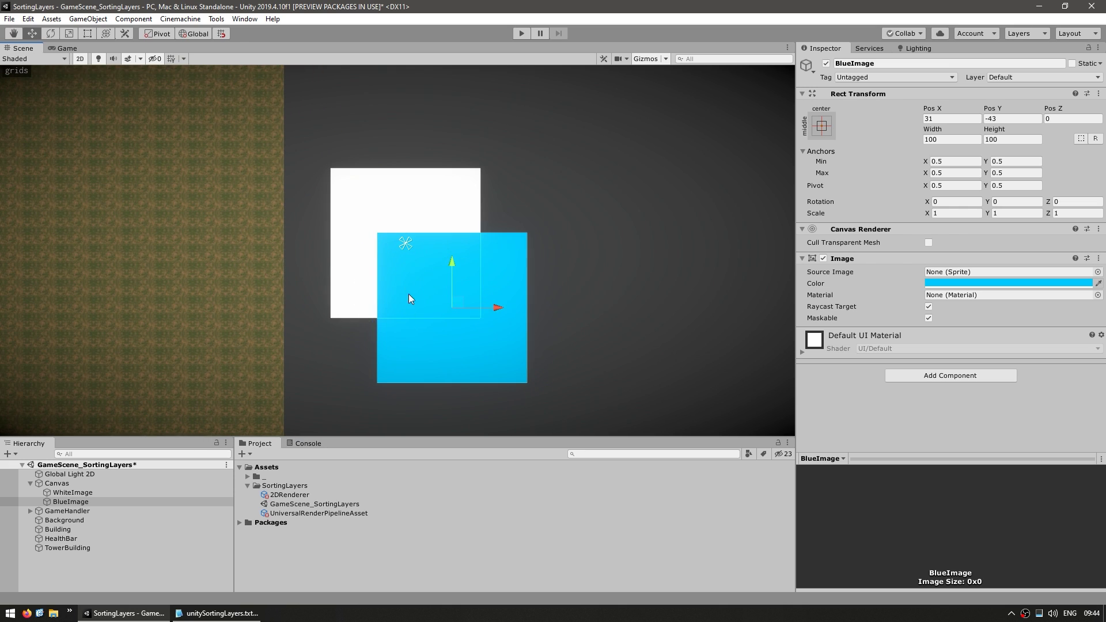
{"action": "left_click_drag", "start_coordinate": [92, 501], "coordinate": [63, 492]}
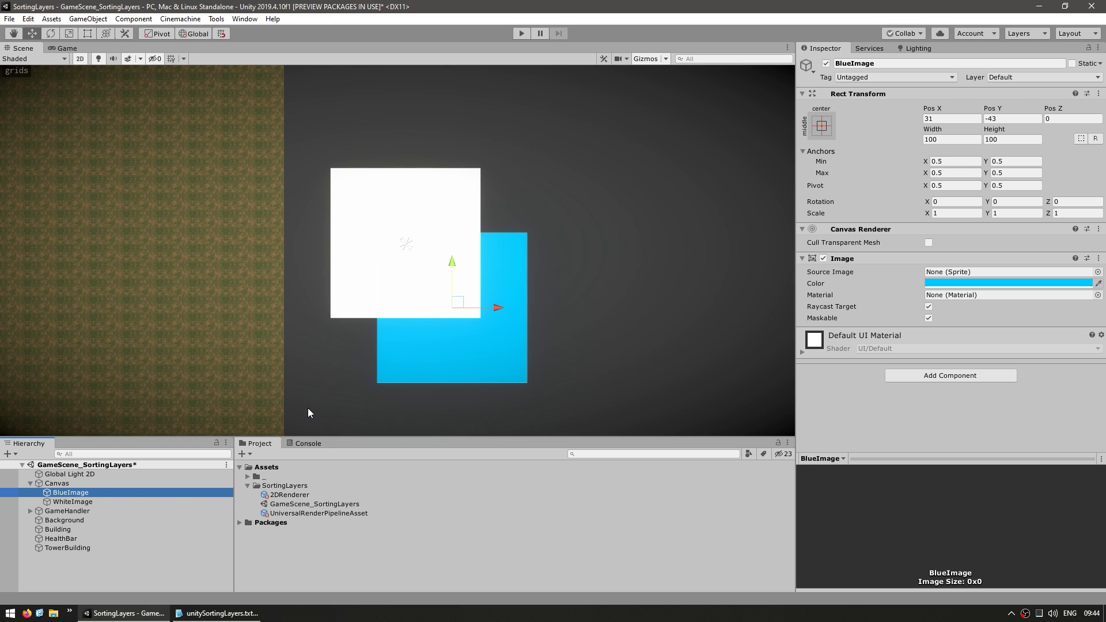
Parent YellowImage under GreenImage so the yellow square draws over the green one
{"action": "left_click", "coordinate": [83, 501]}
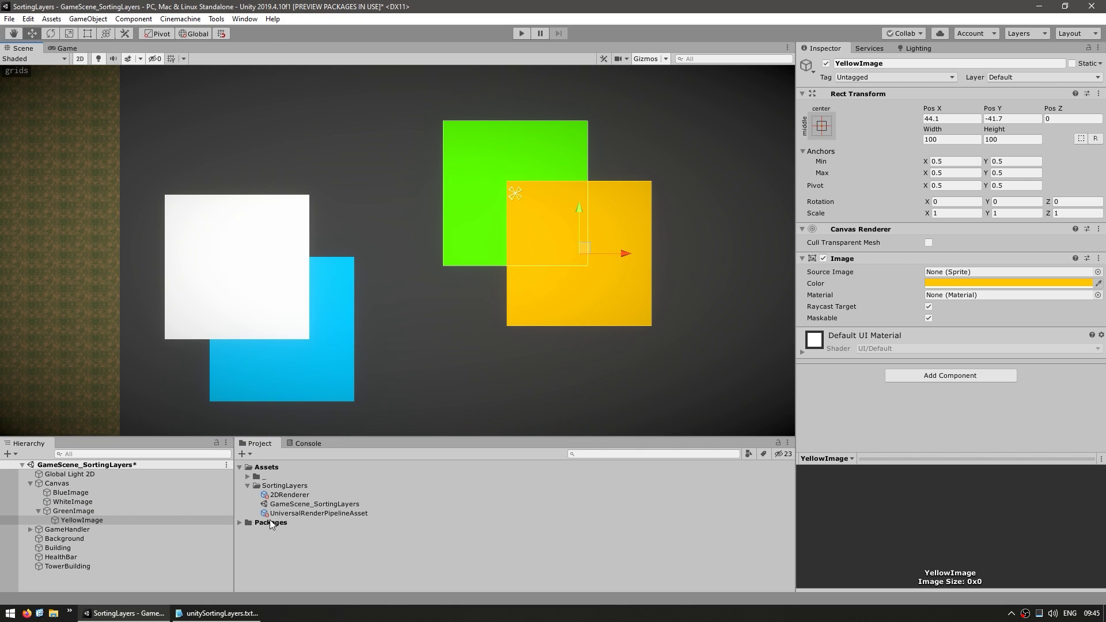
{"action": "mouse_move", "coordinate": [86, 520]}
{"action": "left_mouse_down"}
{"action": "mouse_move", "coordinate": [119, 527]}
{"action": "mouse_move", "coordinate": [106, 510]}
{"action": "left_mouse_up"}
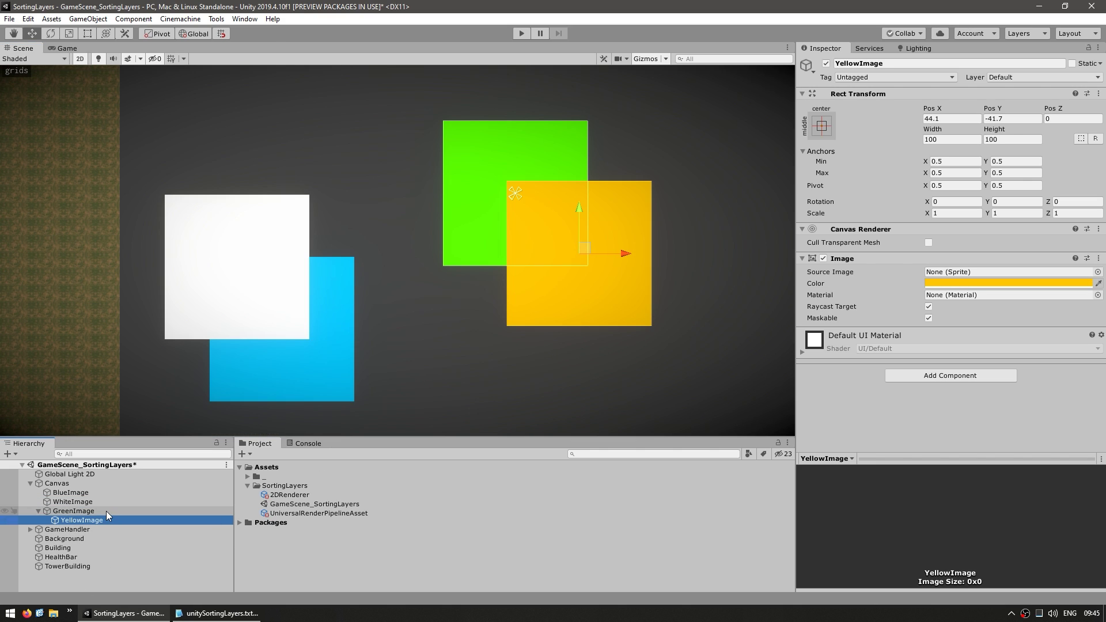
{"action": "left_click", "coordinate": [91, 509]}
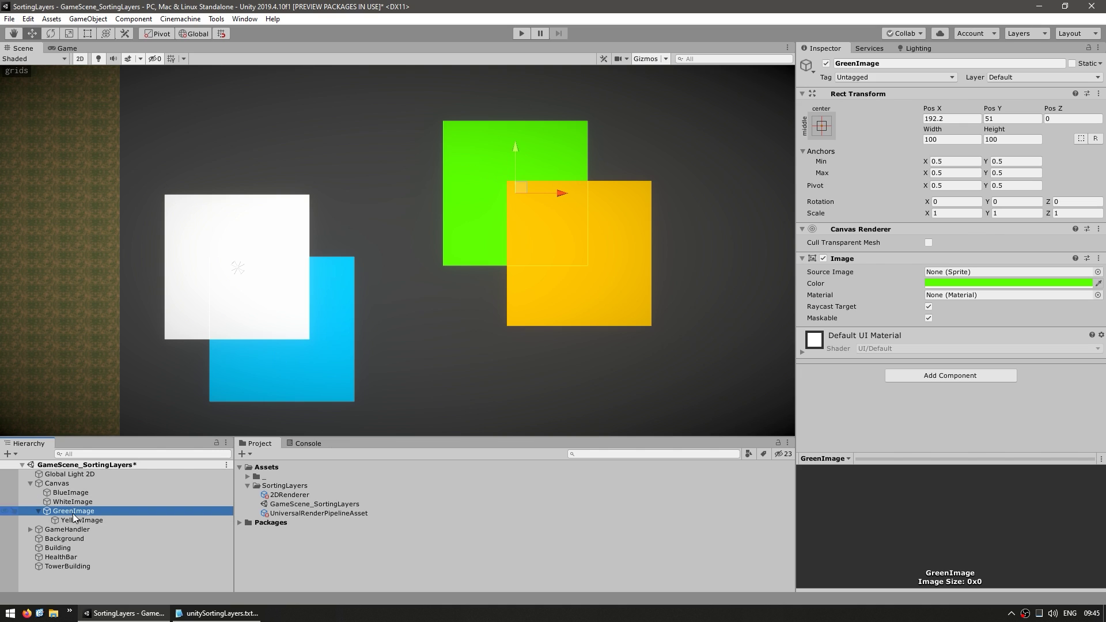
{"action": "left_click", "coordinate": [586, 227]}
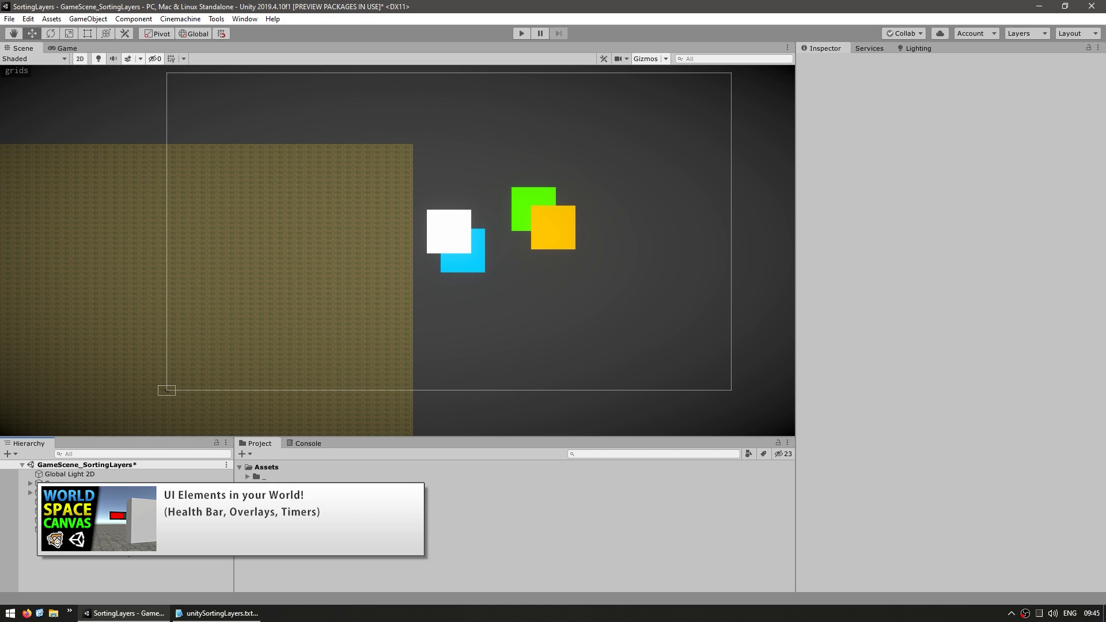
Create a new UI Canvas and remove its Canvas Scaler and Graphic Raycaster components
{"action": "right_click", "coordinate": [126, 507]}
{"action": "mouse_move", "coordinate": [173, 497]}
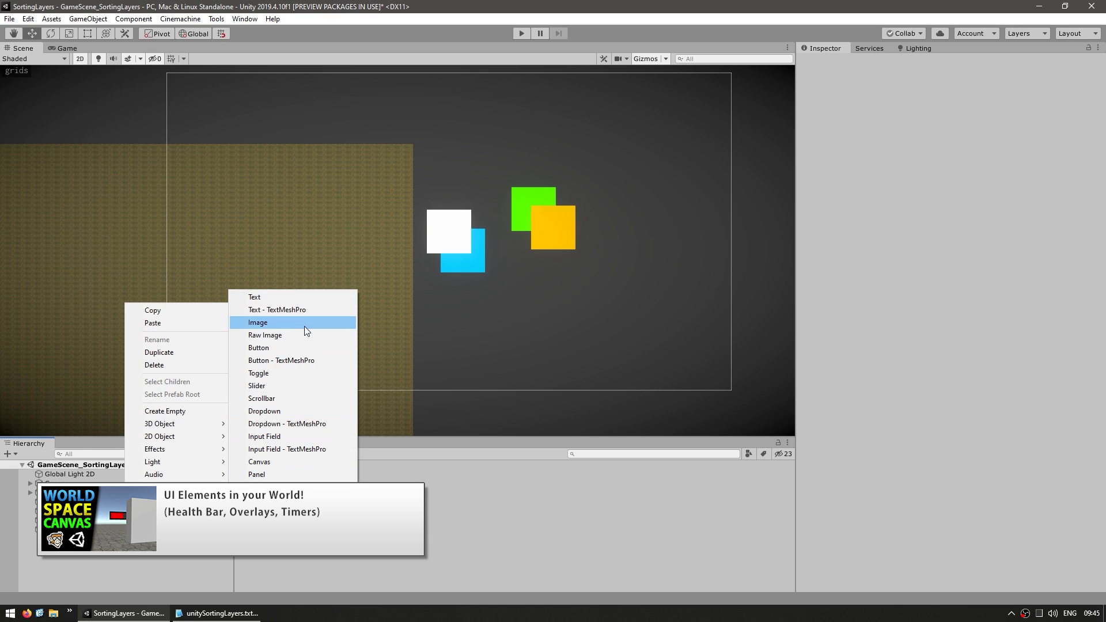
{"action": "left_click", "coordinate": [260, 463]}
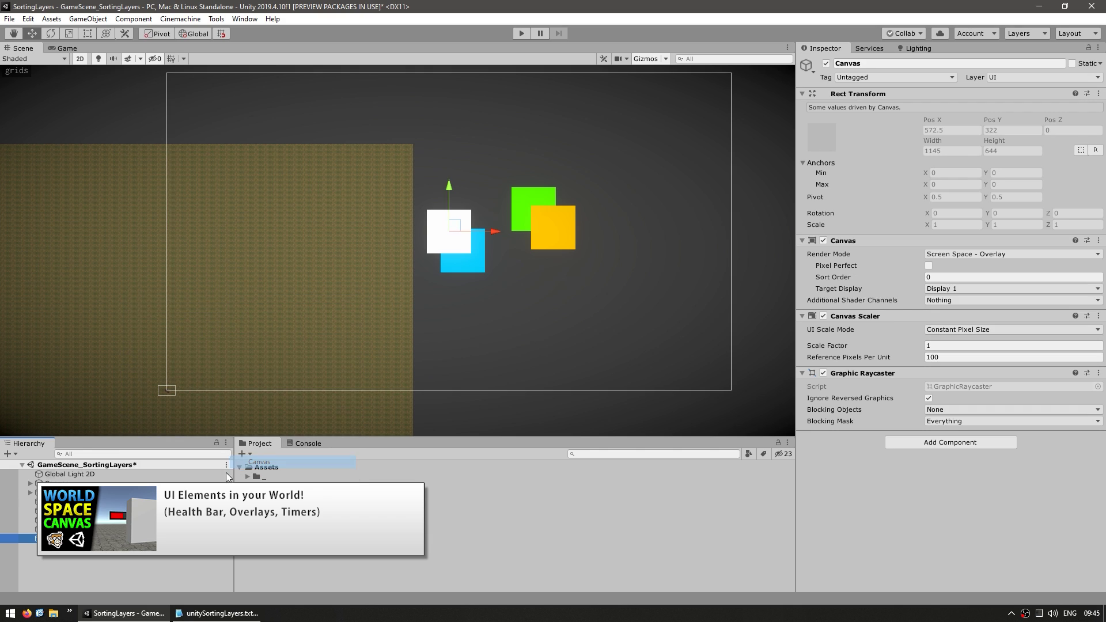
{"action": "right_click", "coordinate": [846, 318]}
{"action": "left_click", "coordinate": [882, 339]}
{"action": "right_click", "coordinate": [852, 317]}
{"action": "left_click", "coordinate": [880, 339]}
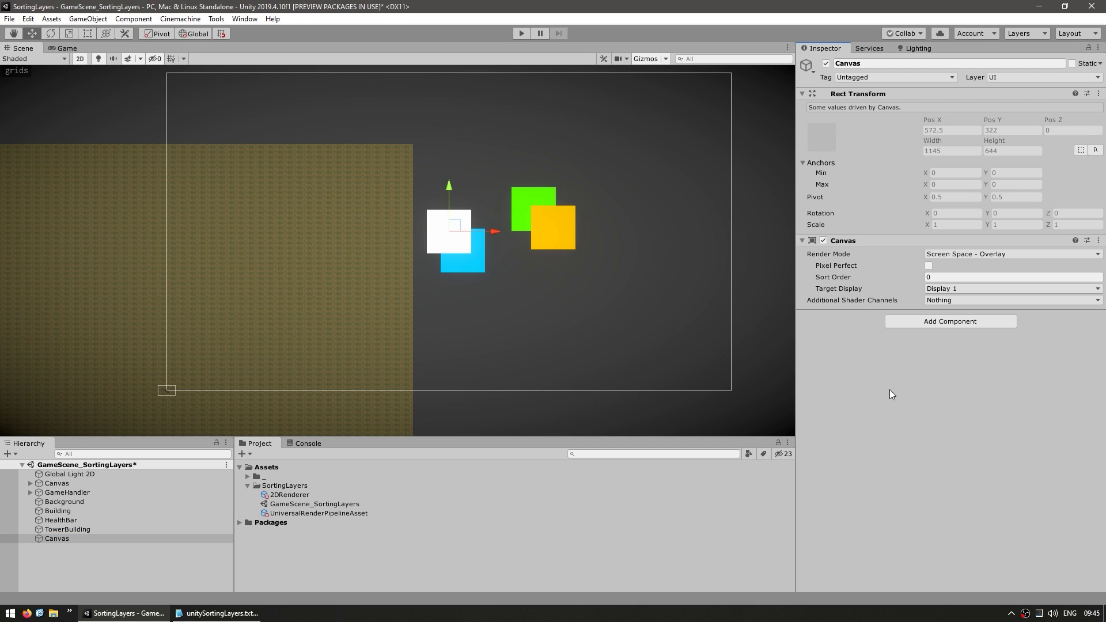
Set the canvas Render Mode to World Space with Pos X and Pos Y at 0
{"action": "left_click", "coordinate": [976, 254]}
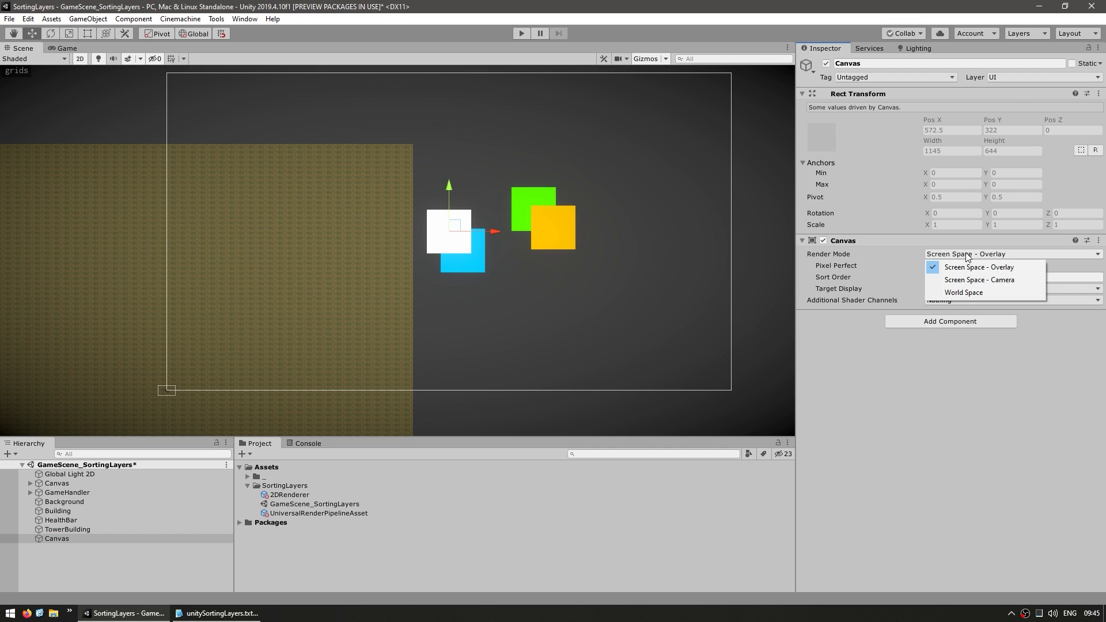
{"action": "left_click", "coordinate": [973, 292]}
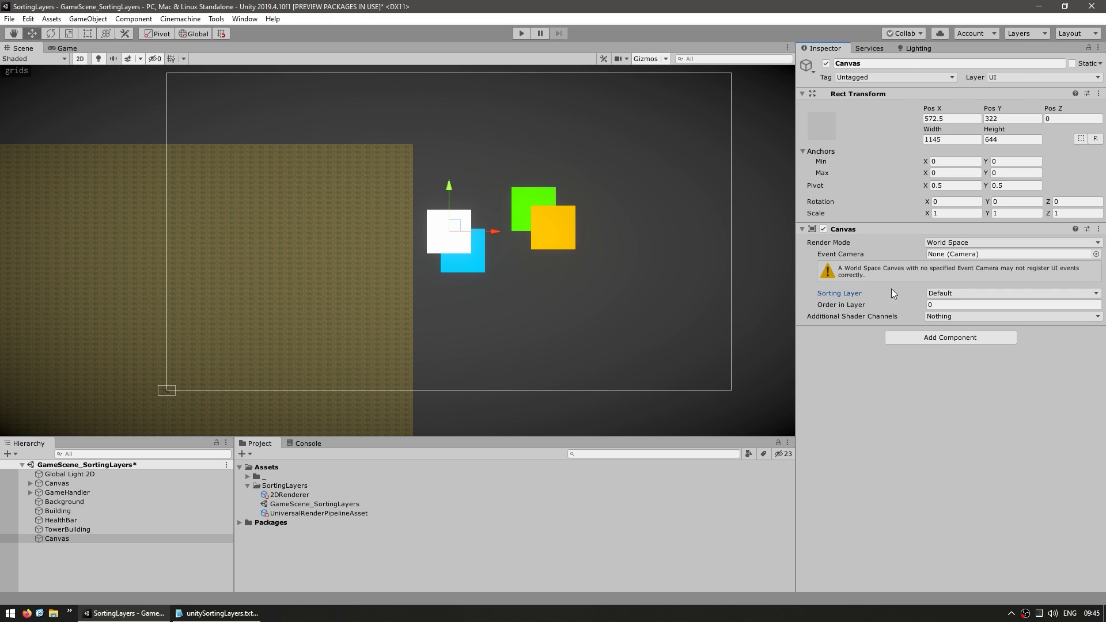
{"action": "left_click", "coordinate": [823, 306]}
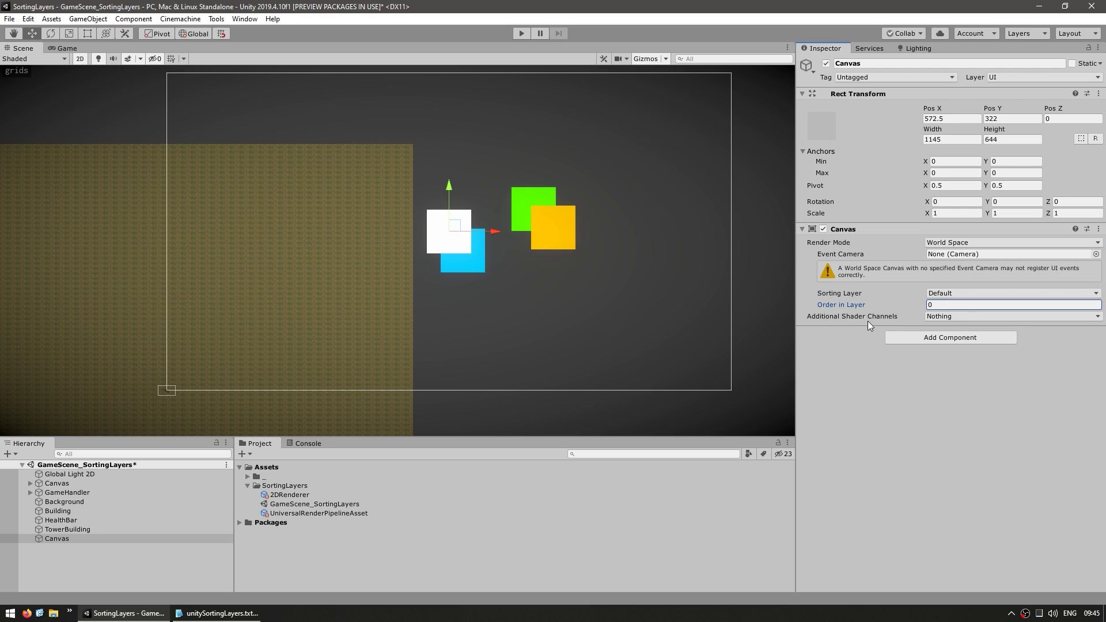
{"action": "left_click", "coordinate": [973, 118]}
{"action": "type", "text": "0"}
{"action": "key", "text": "Tab"}
{"action": "type", "text": "0"}
{"action": "key", "text": "Tab"}
{"action": "left_click", "coordinate": [953, 138]}
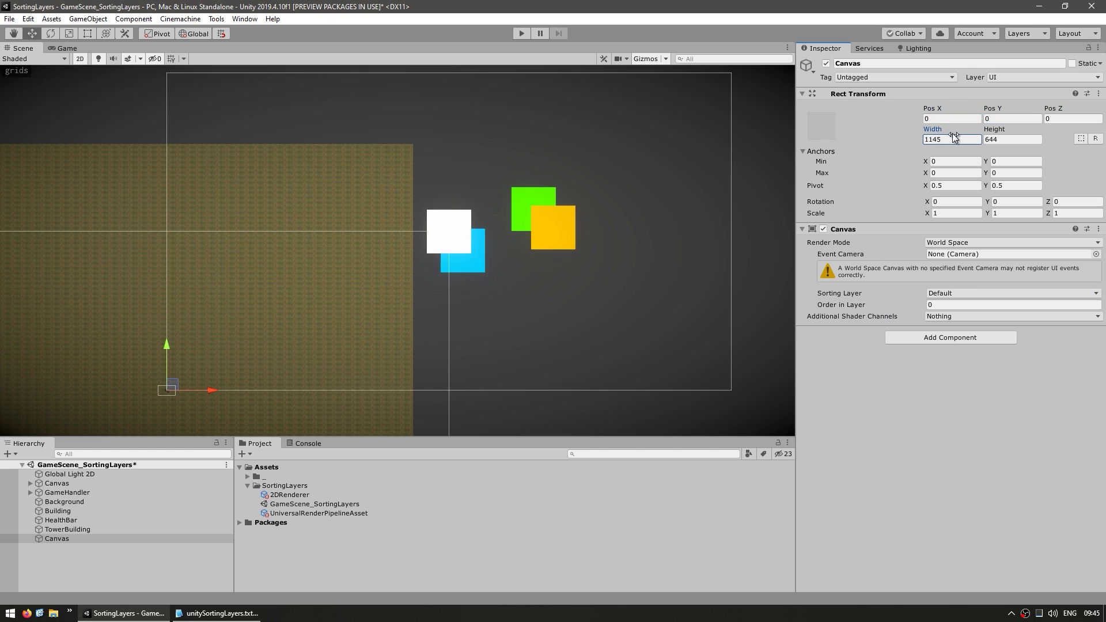
Set the world-space canvas Width and Height to 0
{"action": "type", "text": "0"}
{"action": "key", "text": "Tab"}
{"action": "type", "text": "0"}
{"action": "key", "text": "Return"}
{"action": "double_click", "coordinate": [57, 538]}
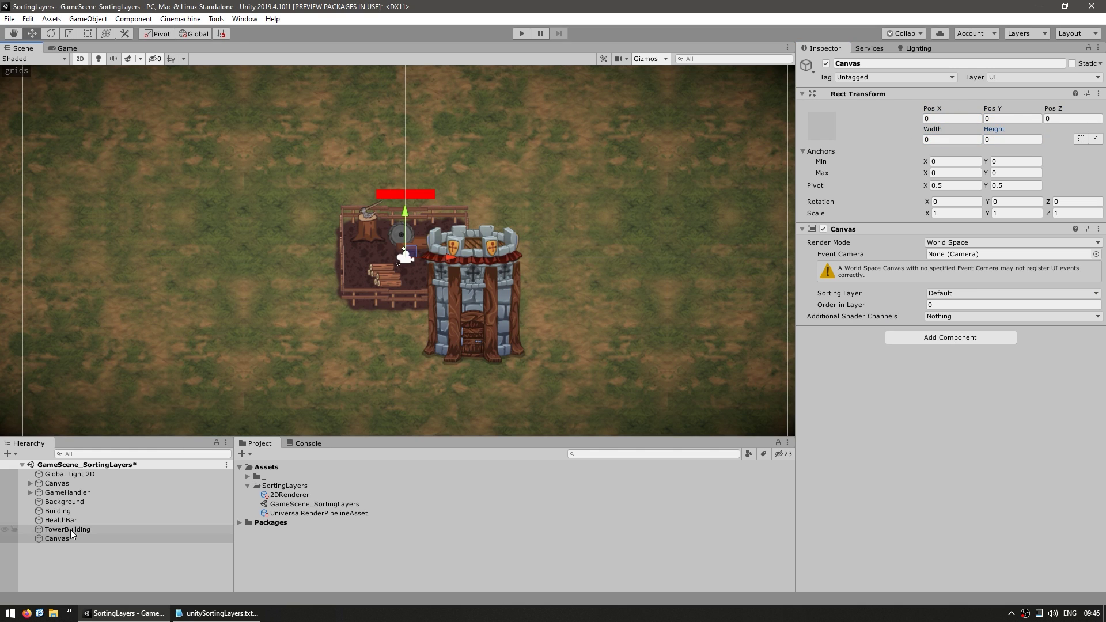
Add an Image, an orange square, inside the world-space canvas
{"action": "right_click", "coordinate": [57, 538]}
{"action": "mouse_move", "coordinate": [115, 493]}
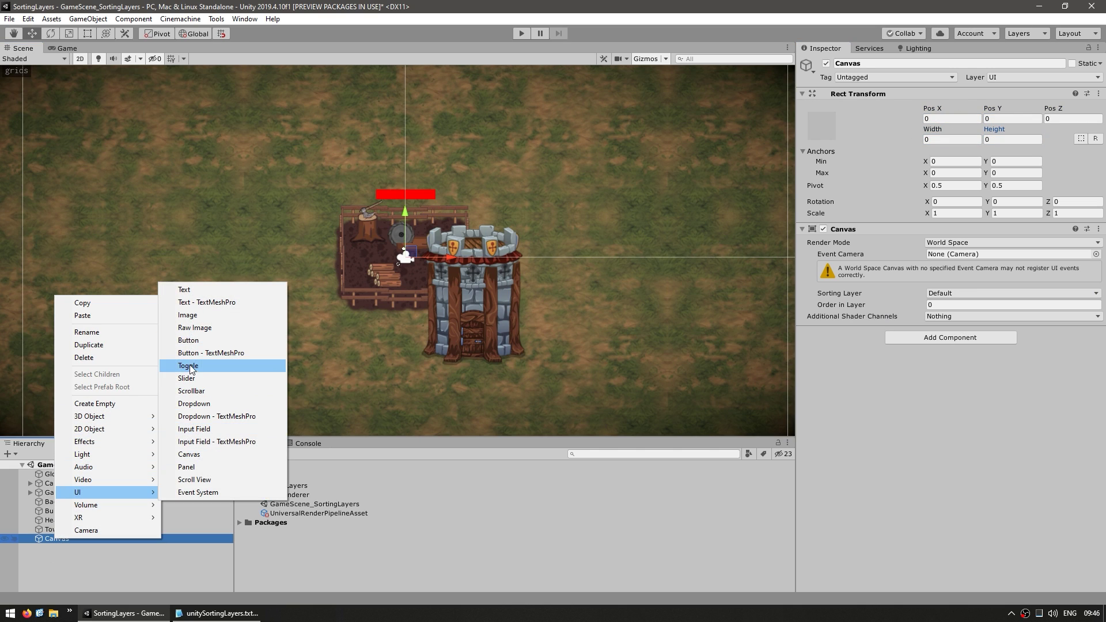
{"action": "left_click", "coordinate": [188, 316]}
Put the canvas on the Default sorting layer at order -135, placing the square behind the tower
{"action": "left_click", "coordinate": [936, 293]}
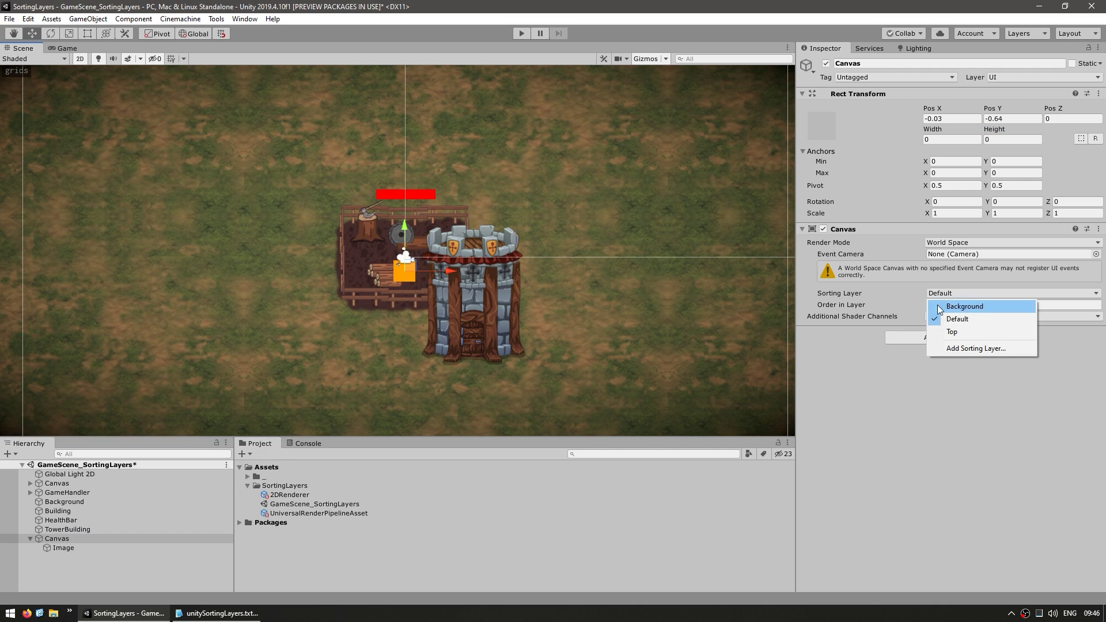
{"action": "left_click", "coordinate": [952, 331]}
{"action": "left_click_drag", "start_coordinate": [412, 258], "coordinate": [505, 222]}
{"action": "left_click", "coordinate": [945, 294]}
{"action": "left_click", "coordinate": [950, 320]}
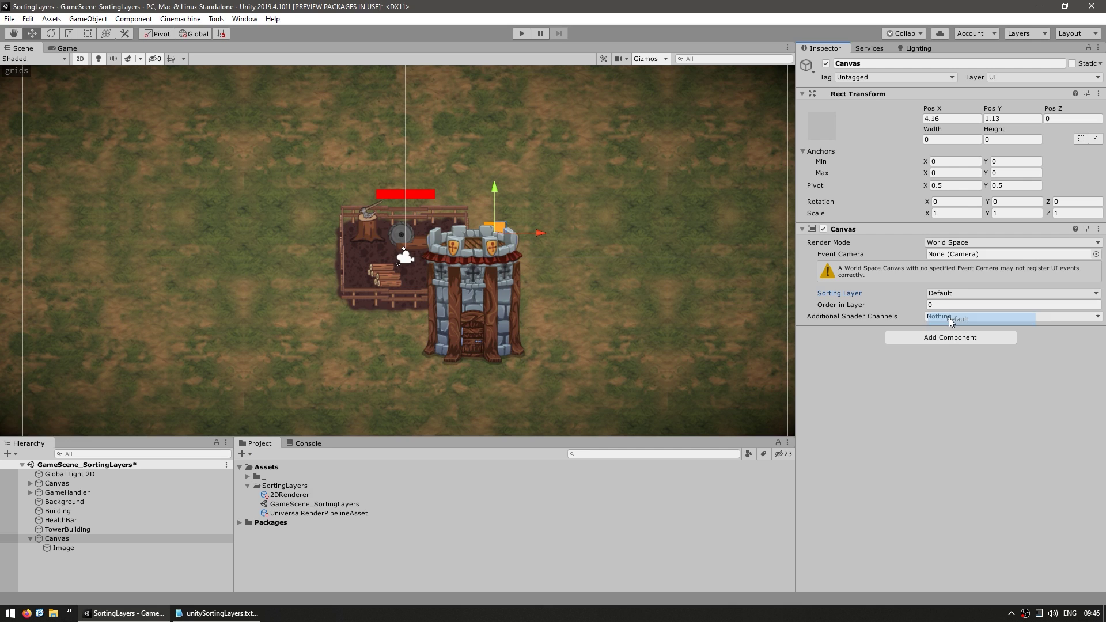
{"action": "left_click_drag", "start_coordinate": [887, 306], "coordinate": [833, 308]}
{"action": "mouse_move", "coordinate": [501, 231]}
{"action": "left_mouse_down"}
{"action": "mouse_move", "coordinate": [441, 211]}
{"action": "mouse_move", "coordinate": [508, 233]}
{"action": "left_mouse_up"}
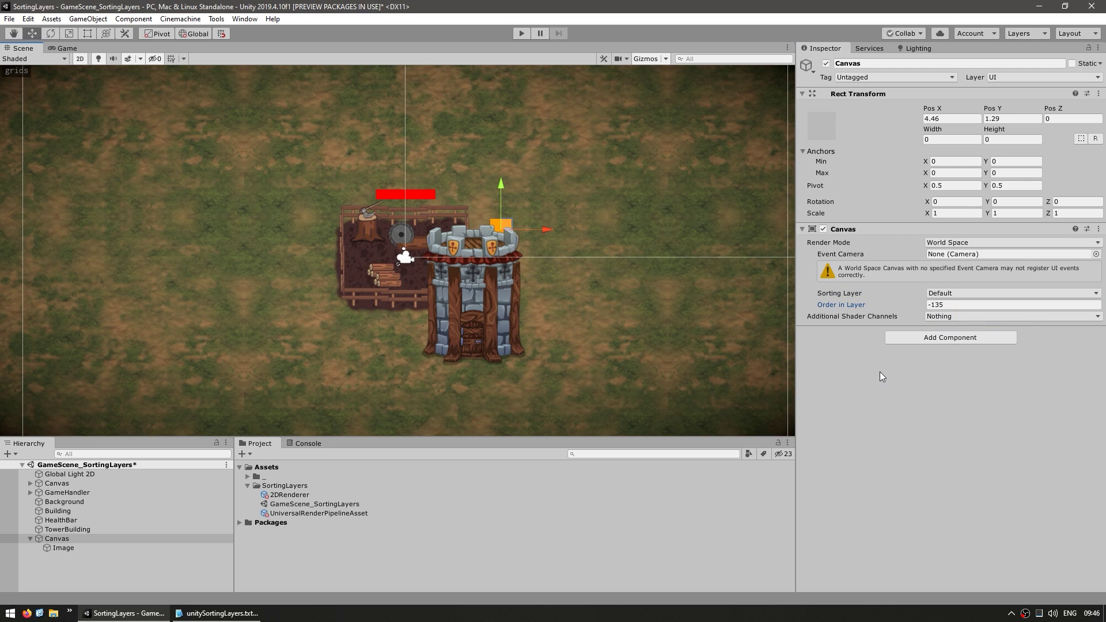
{"action": "left_click", "coordinate": [185, 511]}
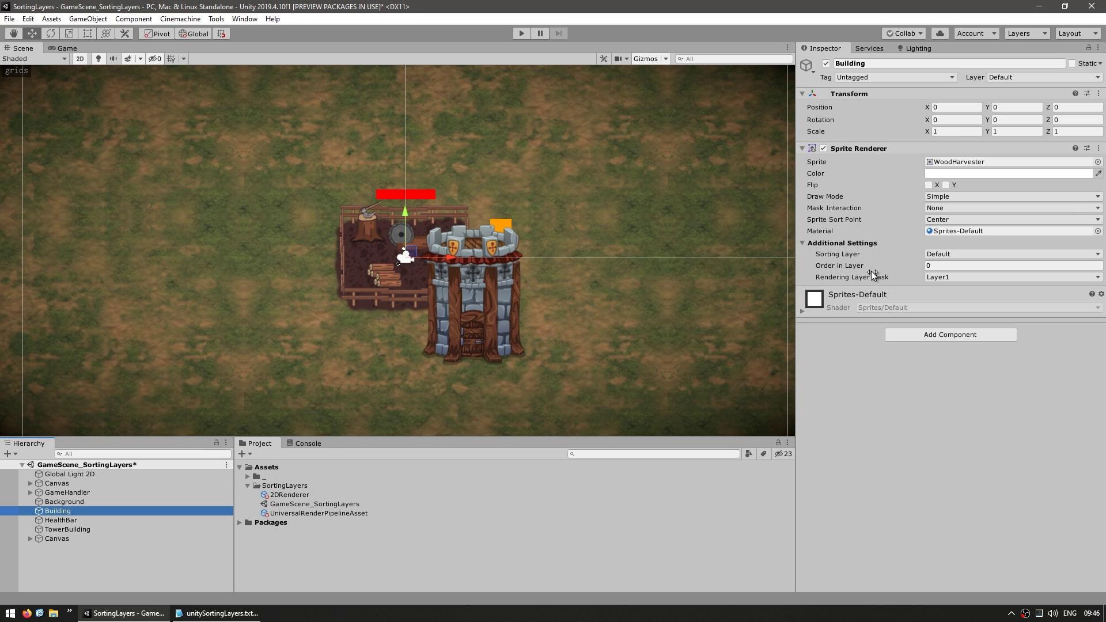
From the Building's Layer dropdown, open Tags & Layers and expand Sorting Layers (Background, Default, Top)
{"action": "left_click", "coordinate": [1002, 79]}
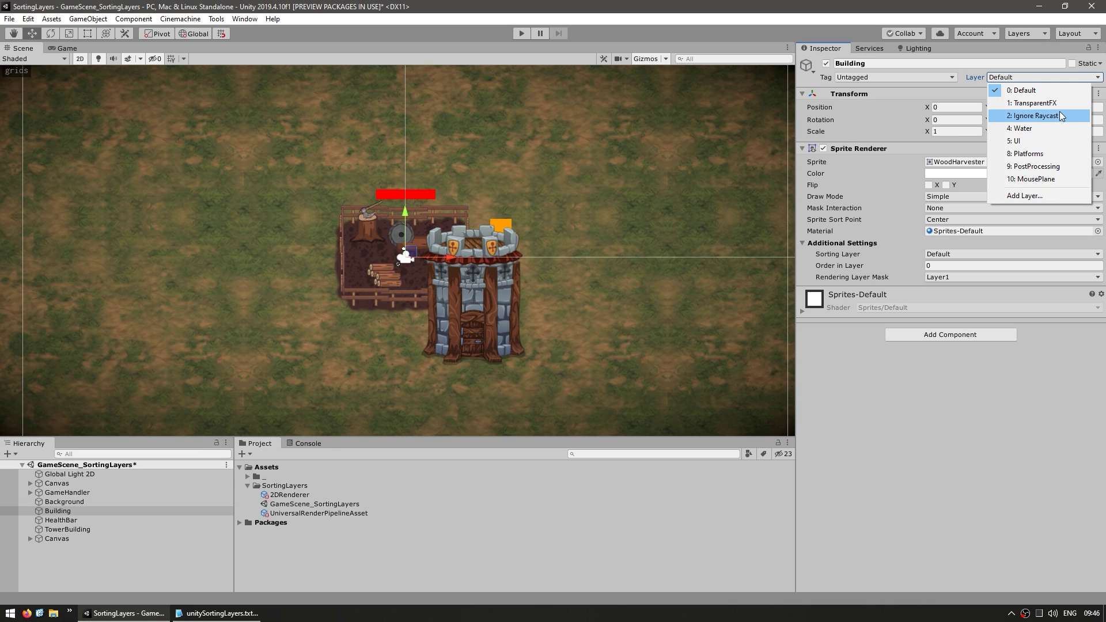
{"action": "left_click", "coordinate": [1029, 197]}
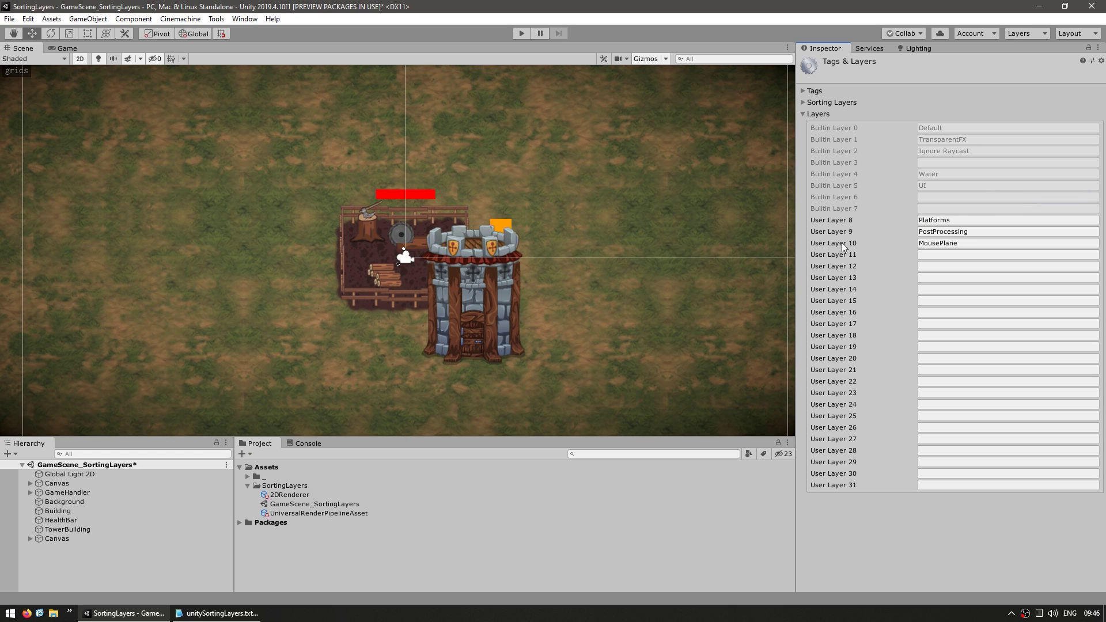
{"action": "left_click", "coordinate": [824, 103]}
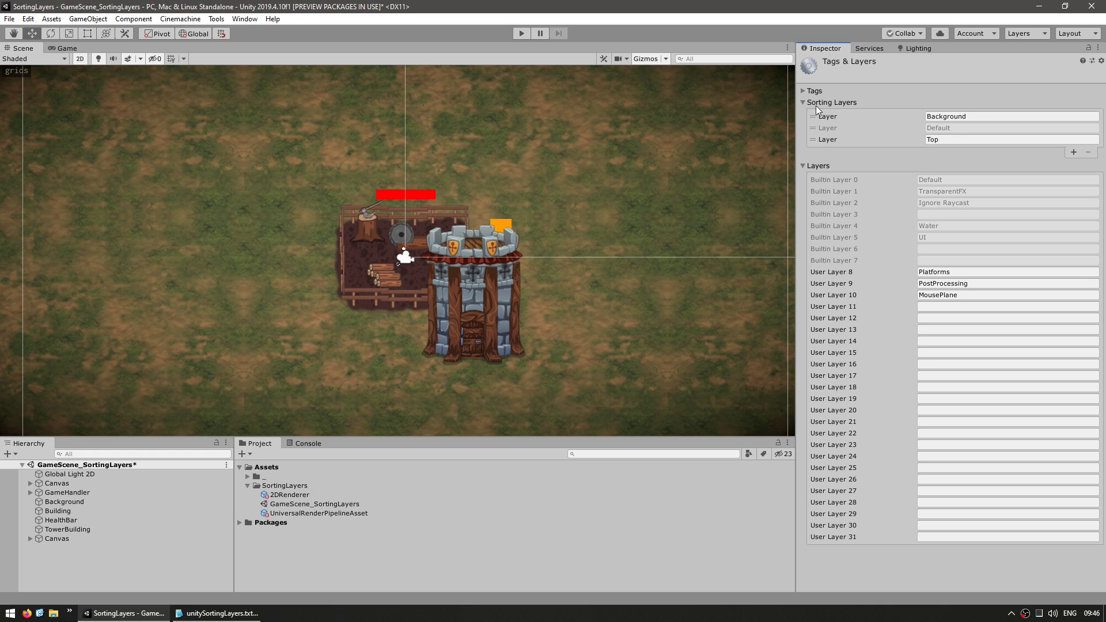